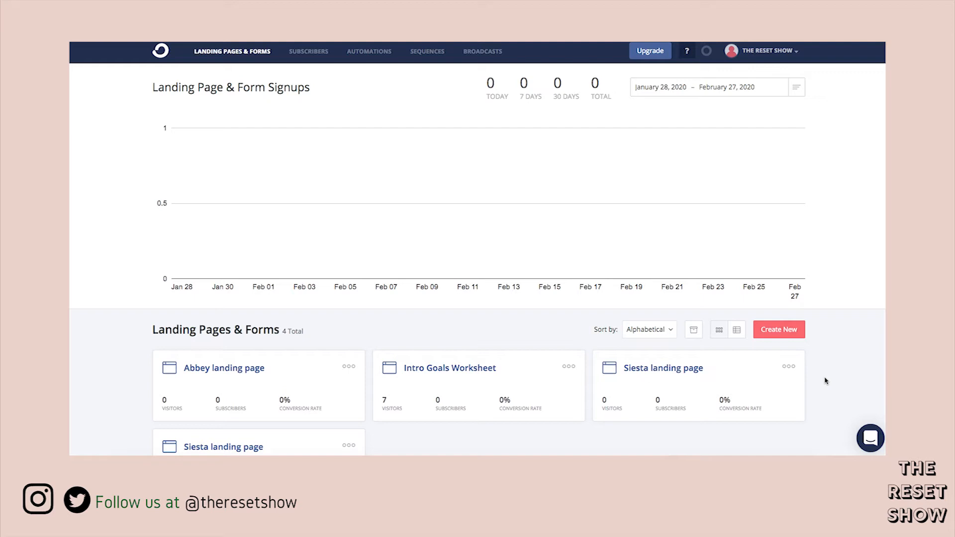
Step: Create a new landing page from the Stark template with the jar of paintbrushes
click(774, 332)
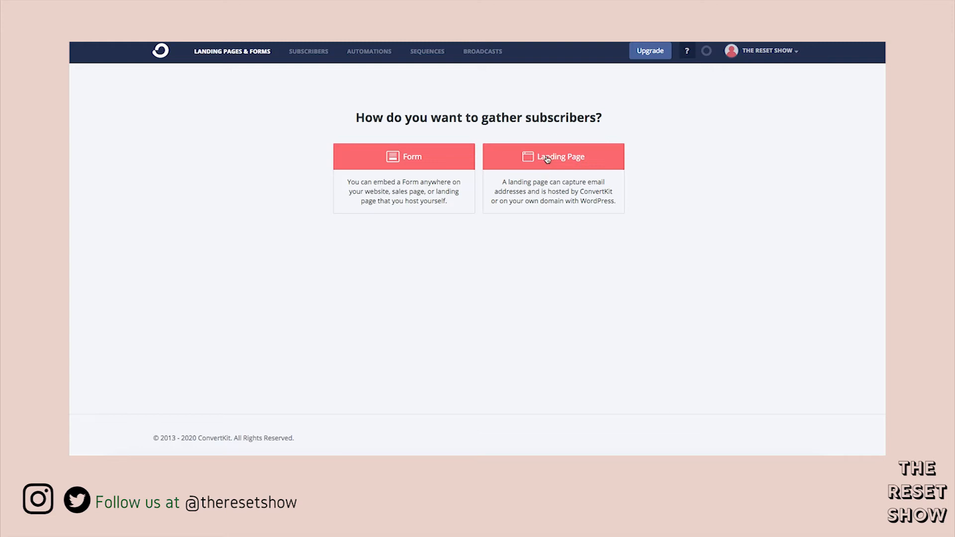
click(548, 158)
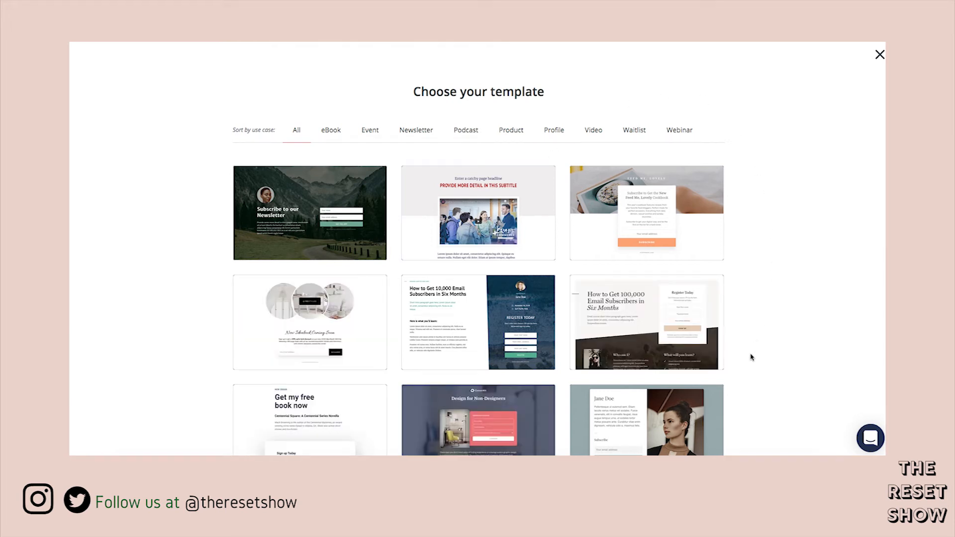
scroll(773, 379, down, 2)
scroll(773, 379, down, 10)
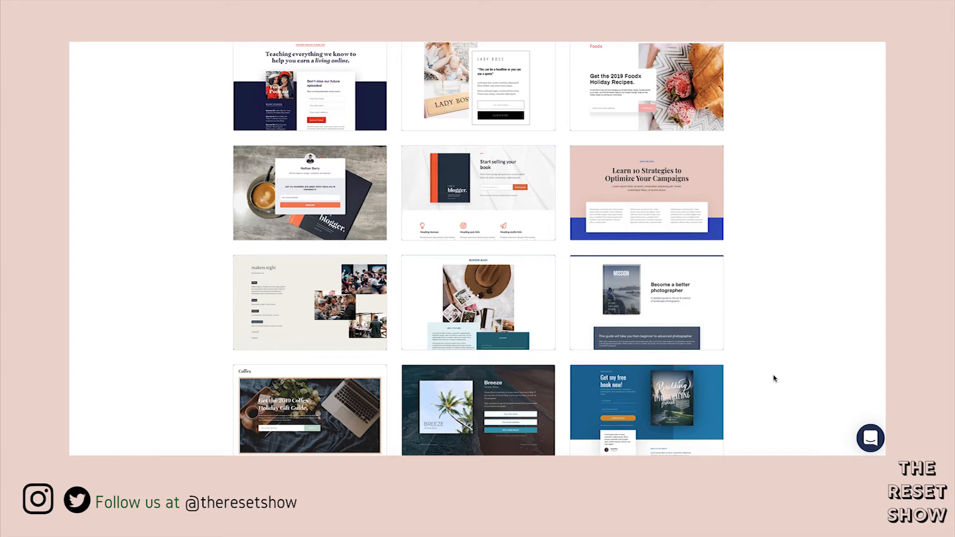
scroll(775, 293, up, 2)
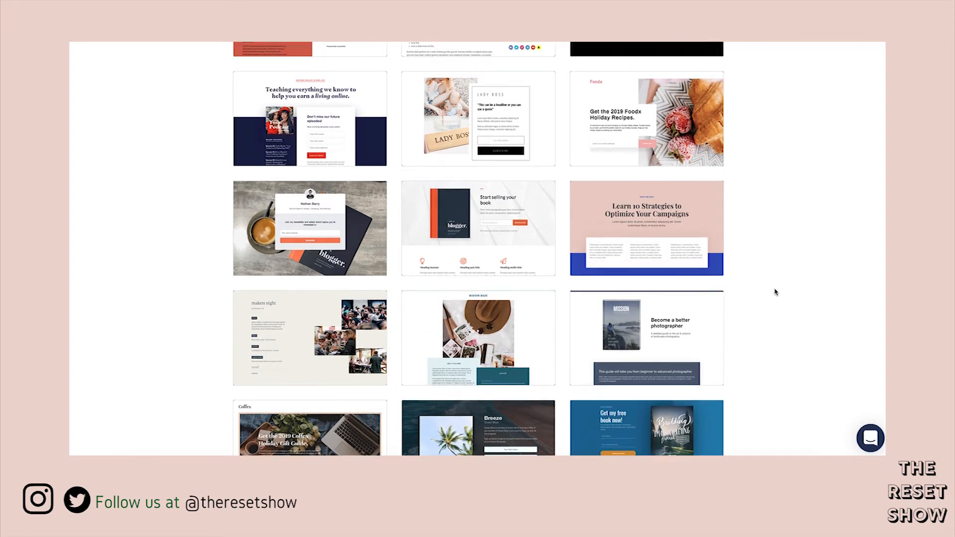
scroll(775, 292, down, 10)
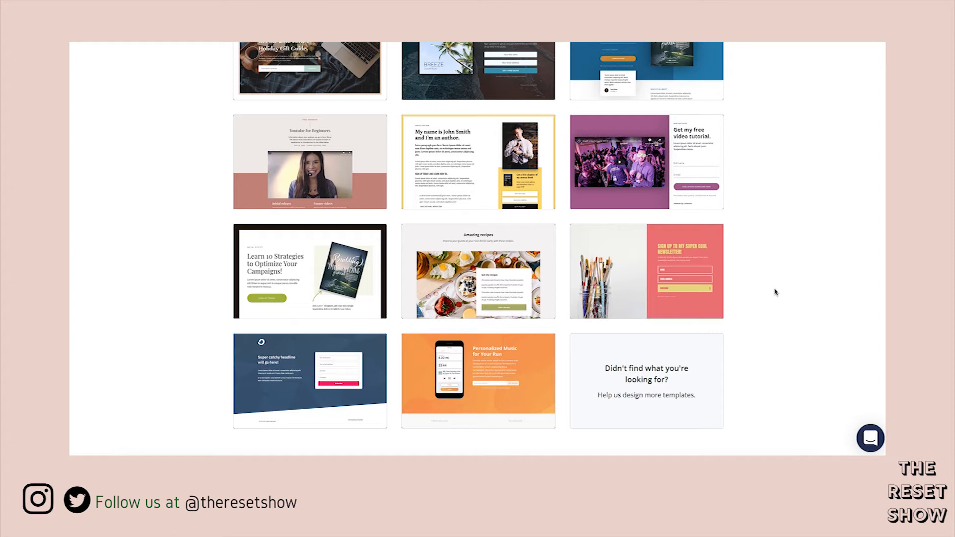
mouse_move(635, 264)
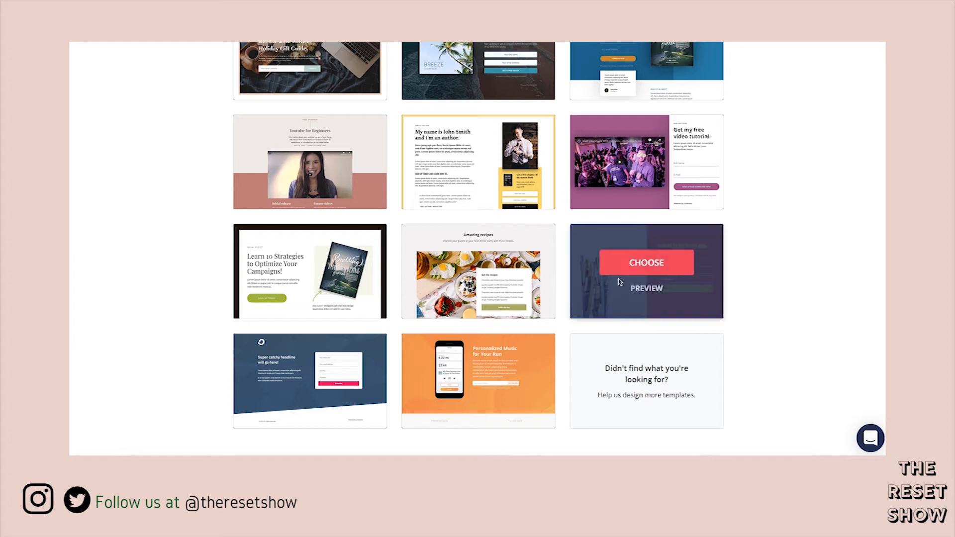
click(636, 265)
click(647, 289)
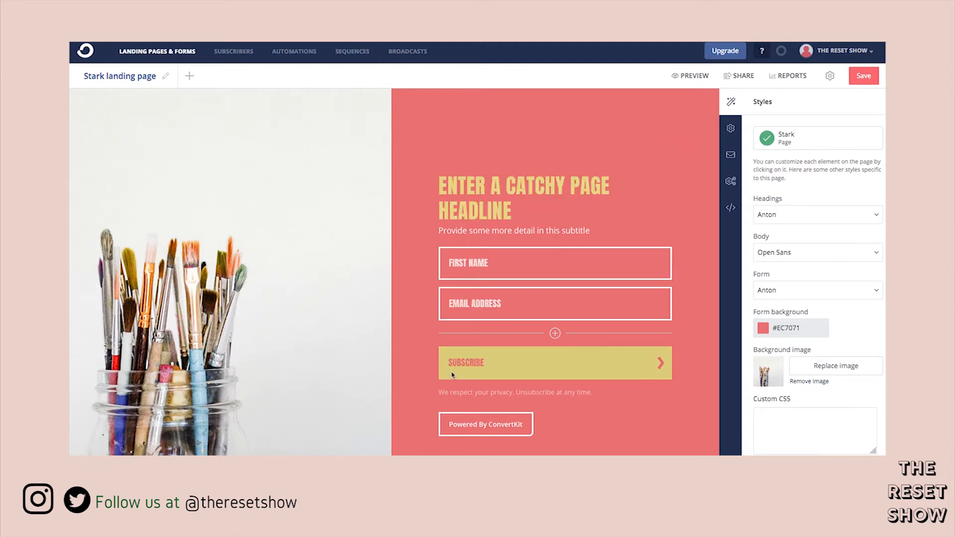
Step: Set the landing page's form background color to #DC977B
scroll(311, 330, down, 3)
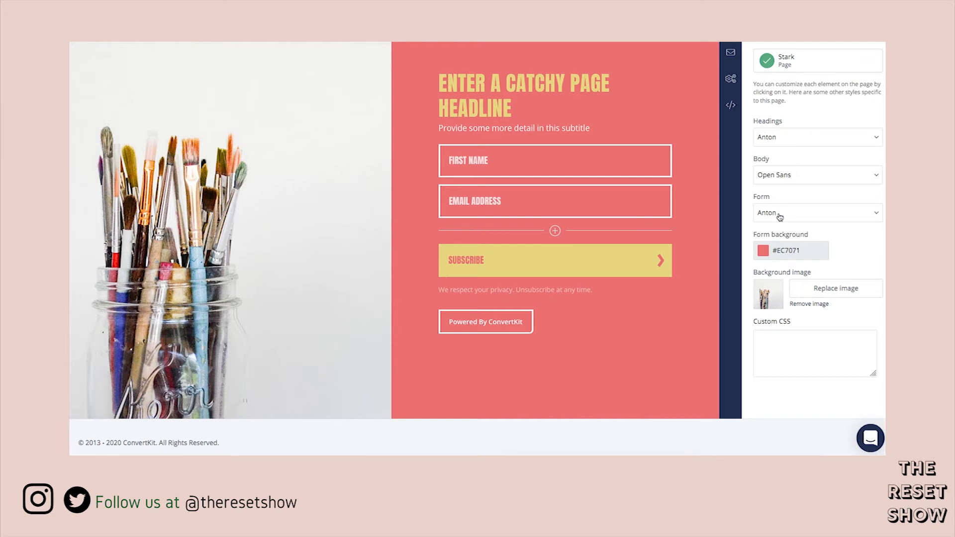
click(764, 252)
drag(824, 252, 786, 250)
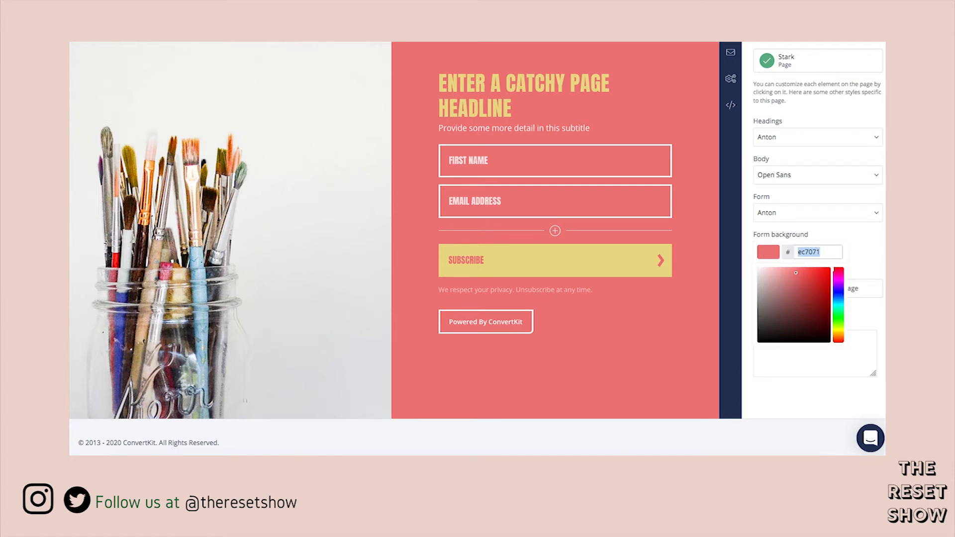
text(dc977)
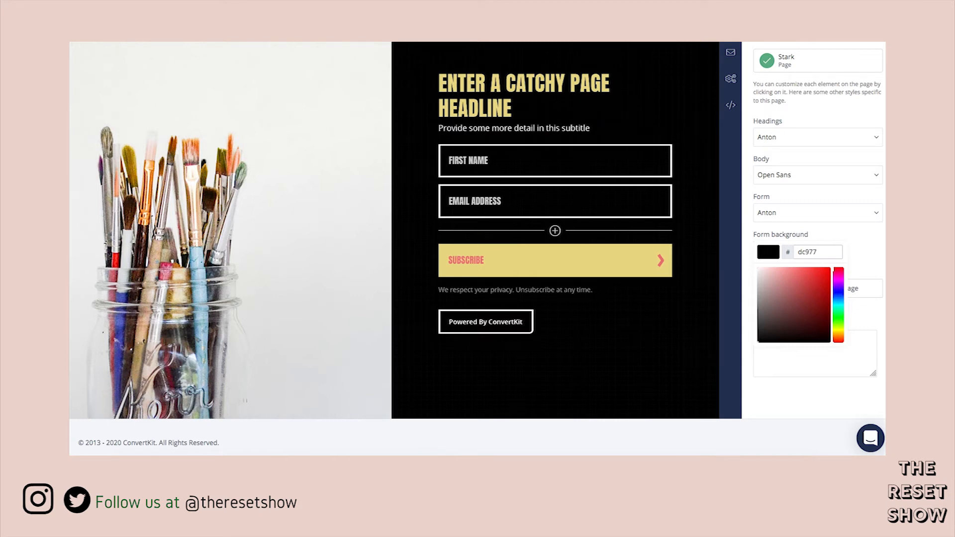
text(b)
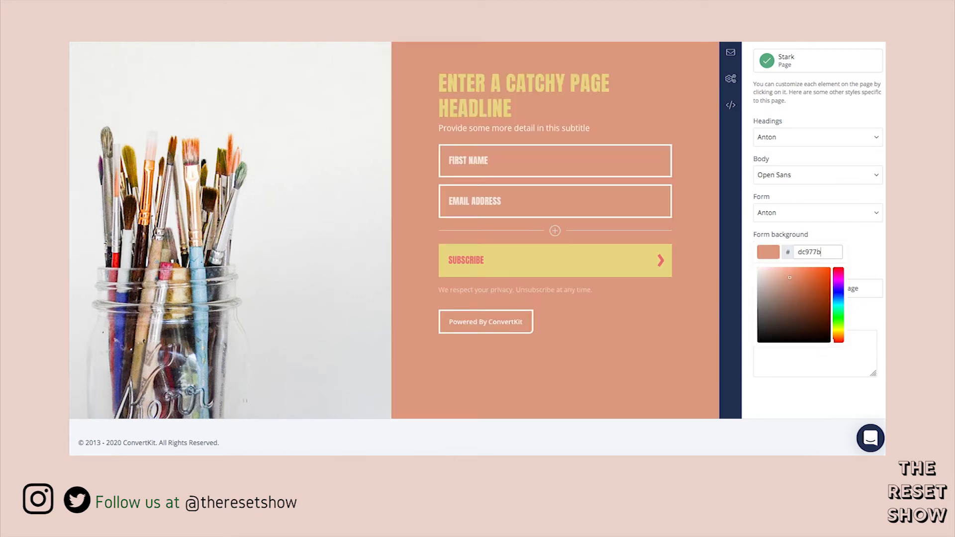
click(866, 259)
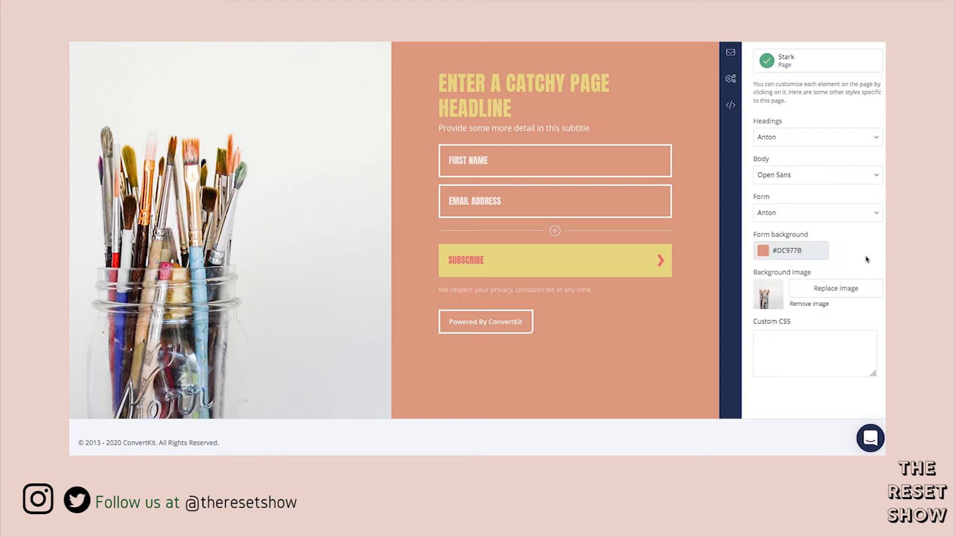
Step: Replace the background image with the recently uploaded green and peach "THE RESET SHOW" graphic of the woman in orange
click(835, 291)
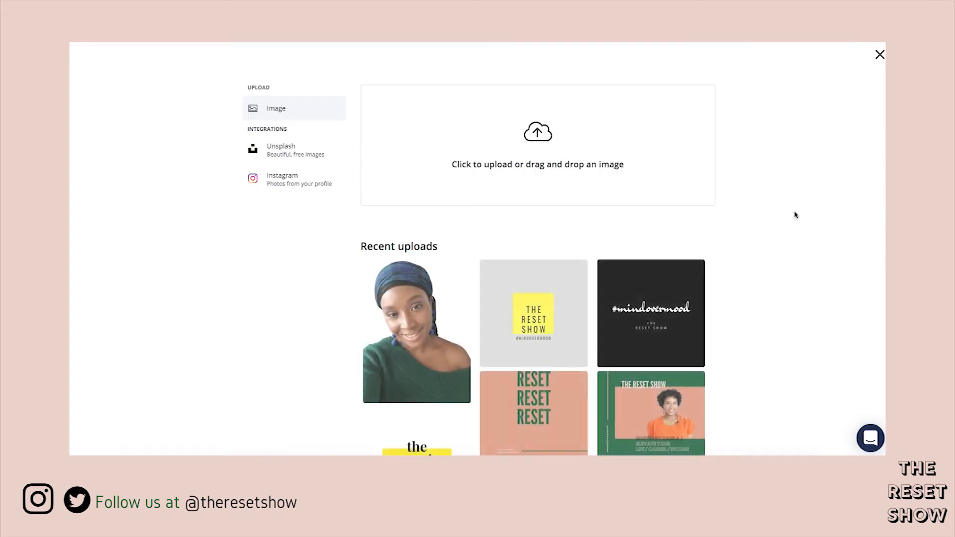
scroll(767, 348, down, 2)
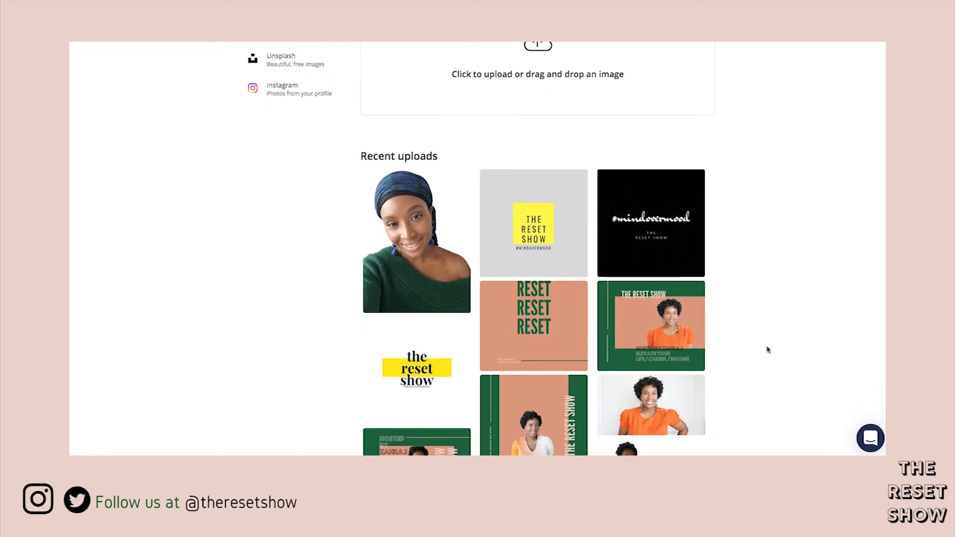
scroll(767, 349, down, 3)
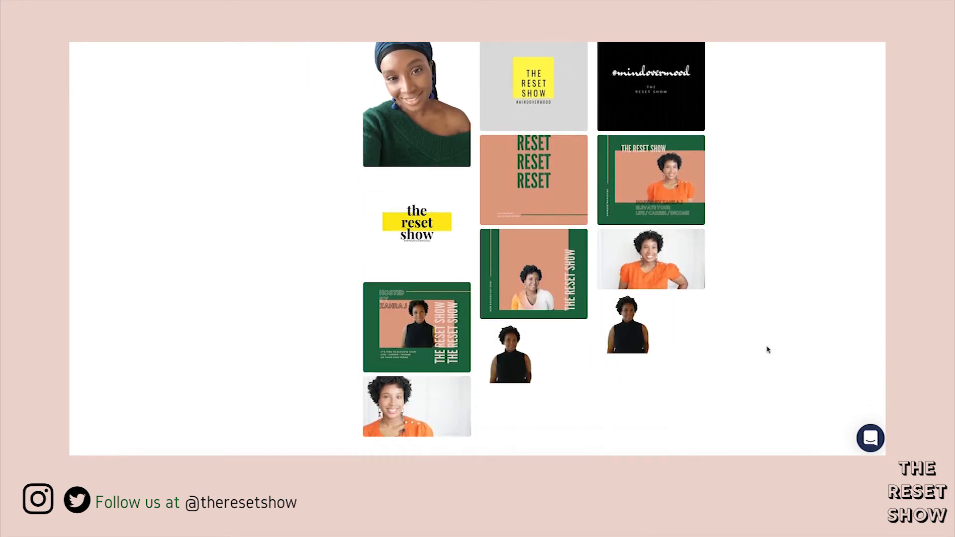
click(654, 173)
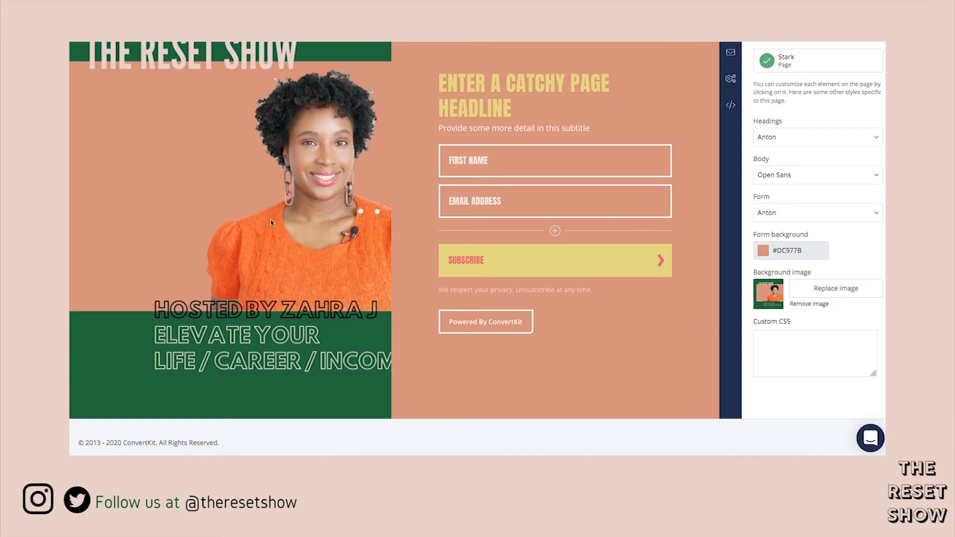
scroll(271, 222, up, 2)
scroll(271, 222, up, 2)
scroll(271, 222, down, 3)
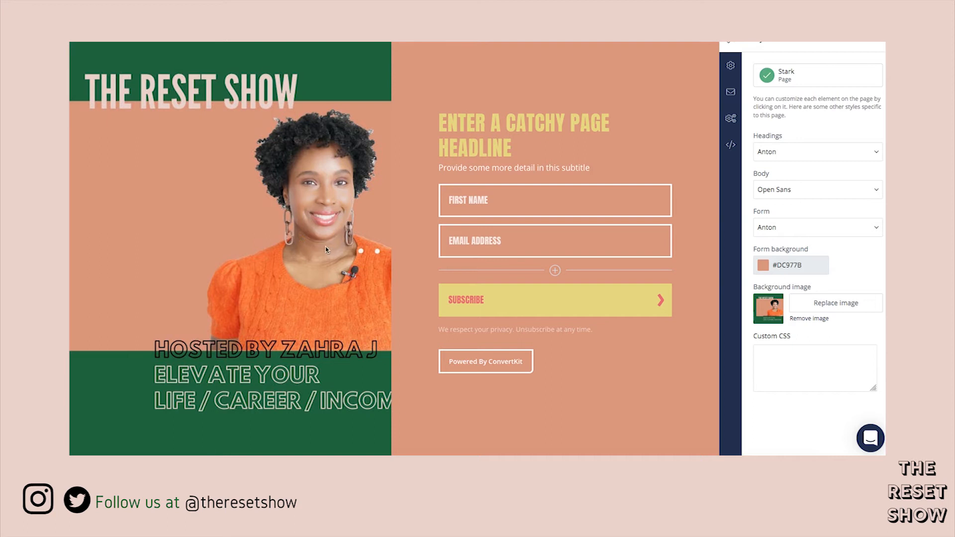
Step: Replace the background image with the recently uploaded portrait of the woman in a blue headwrap and green sweater
click(830, 307)
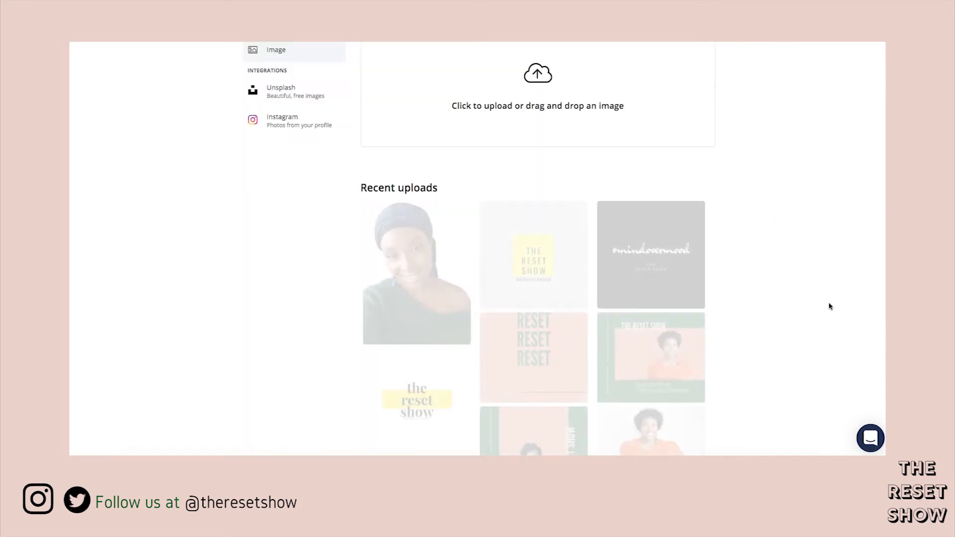
scroll(758, 342, down, 1)
scroll(758, 342, down, 3)
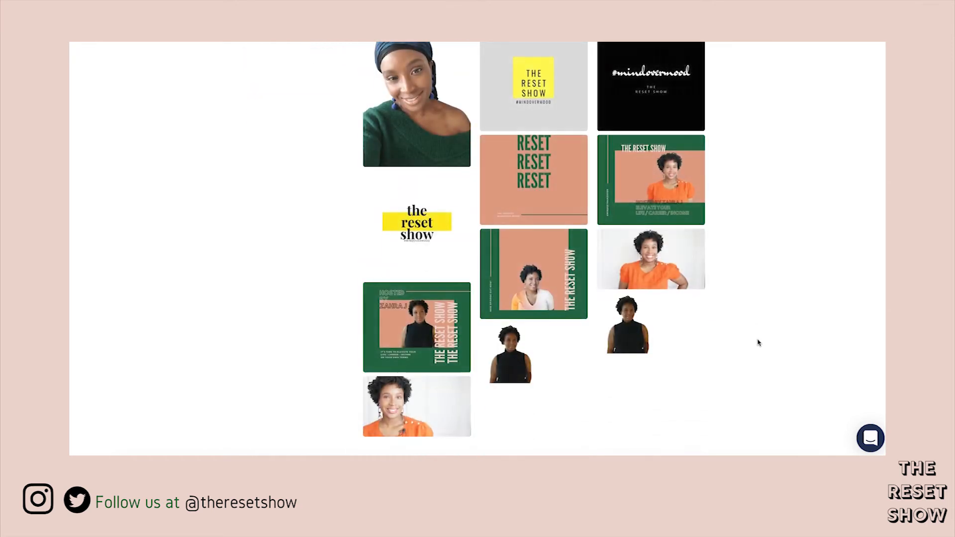
scroll(758, 343, up, 2)
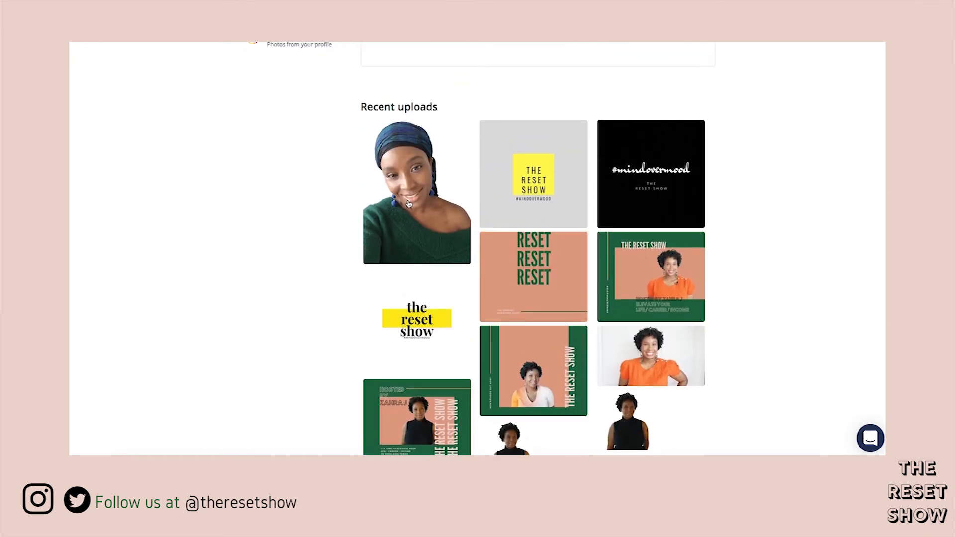
click(409, 204)
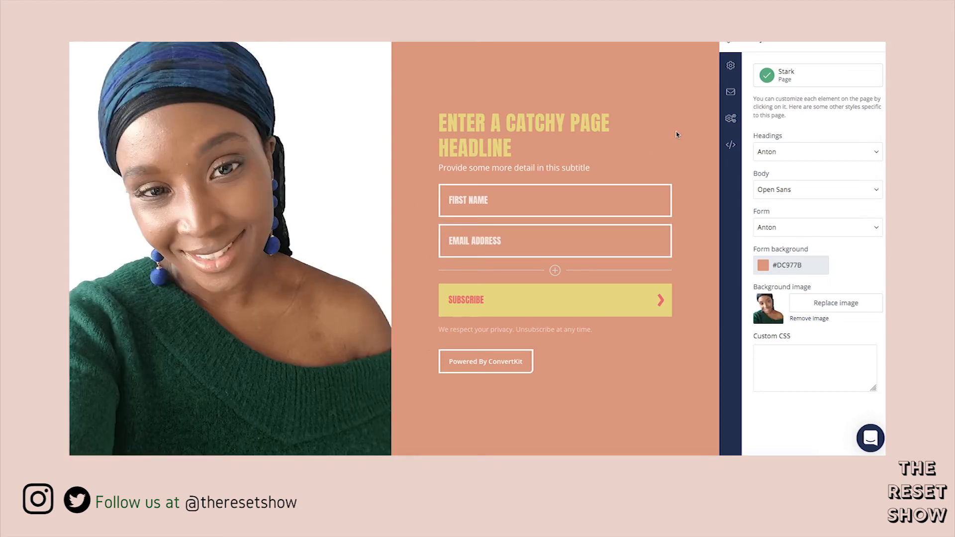
Step: Set the page headline's font color to #1C613B
click(808, 155)
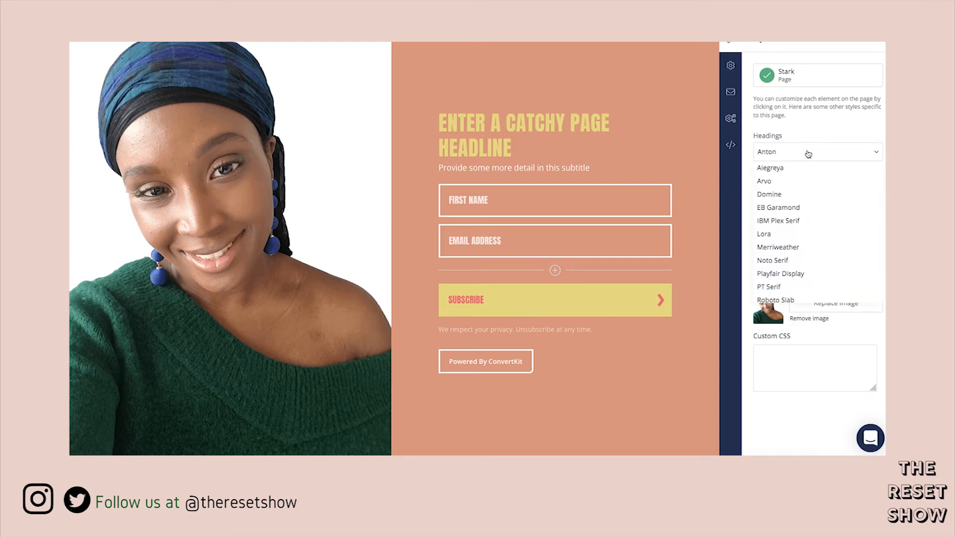
click(808, 154)
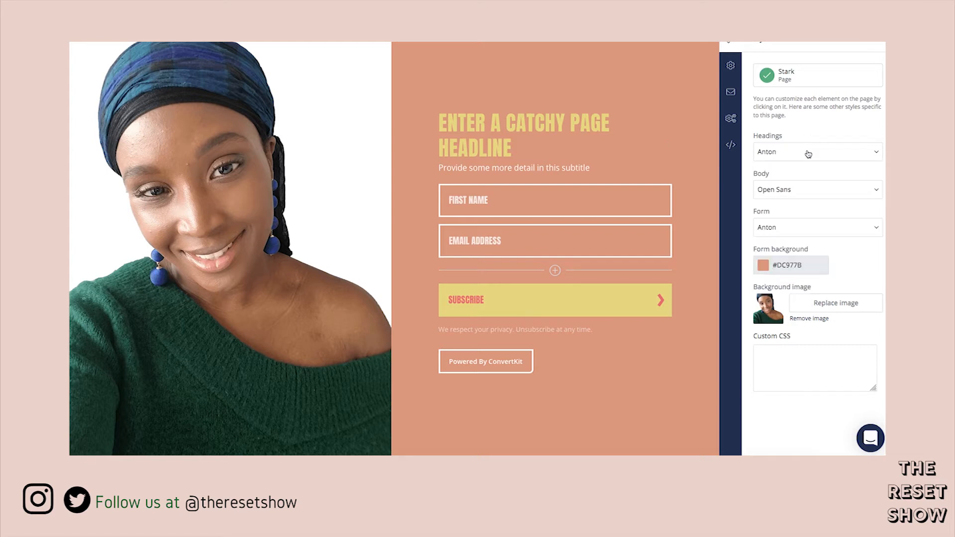
click(474, 119)
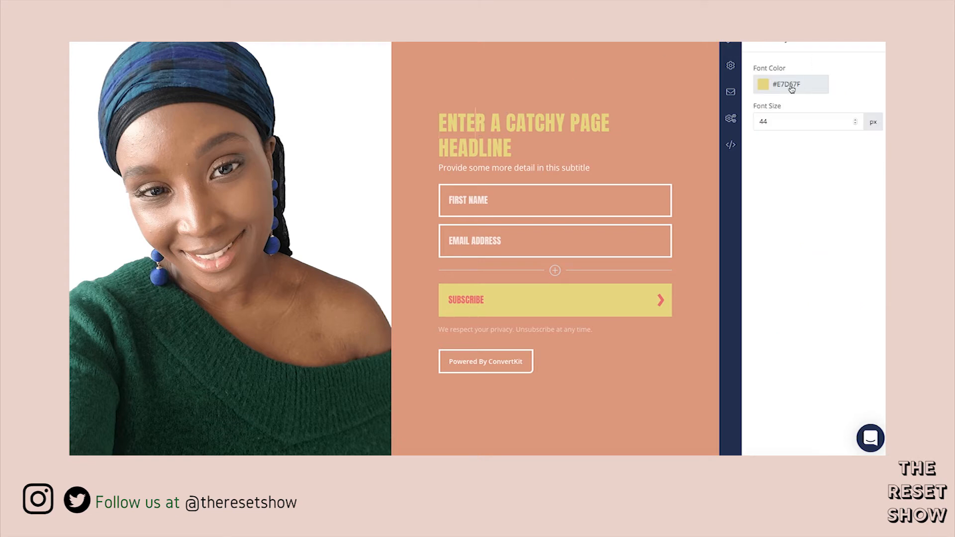
click(792, 89)
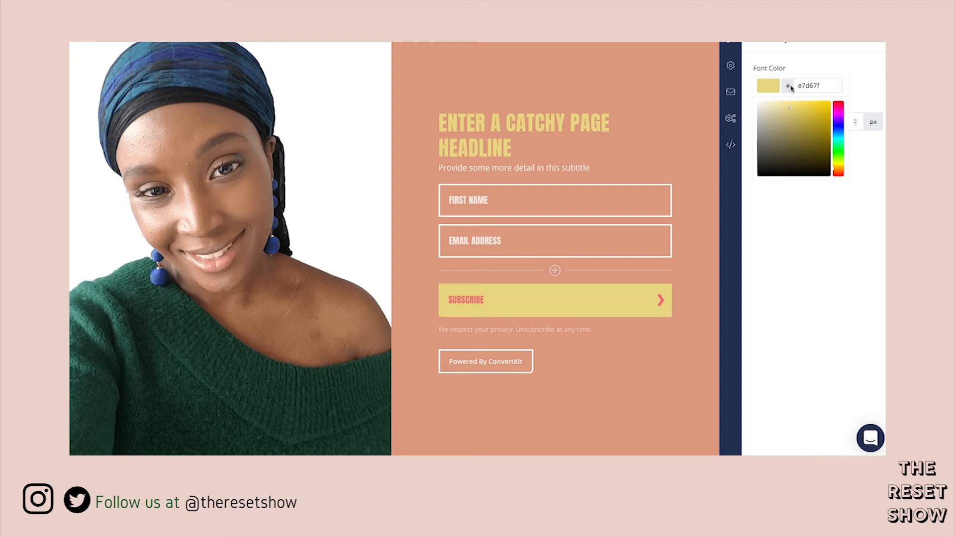
double_click(806, 85)
text(1c613b)
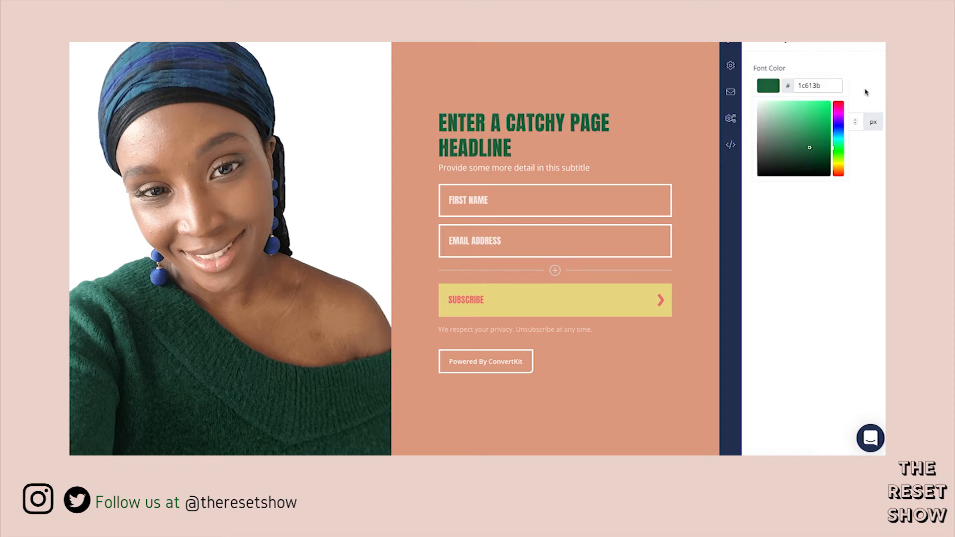
click(833, 287)
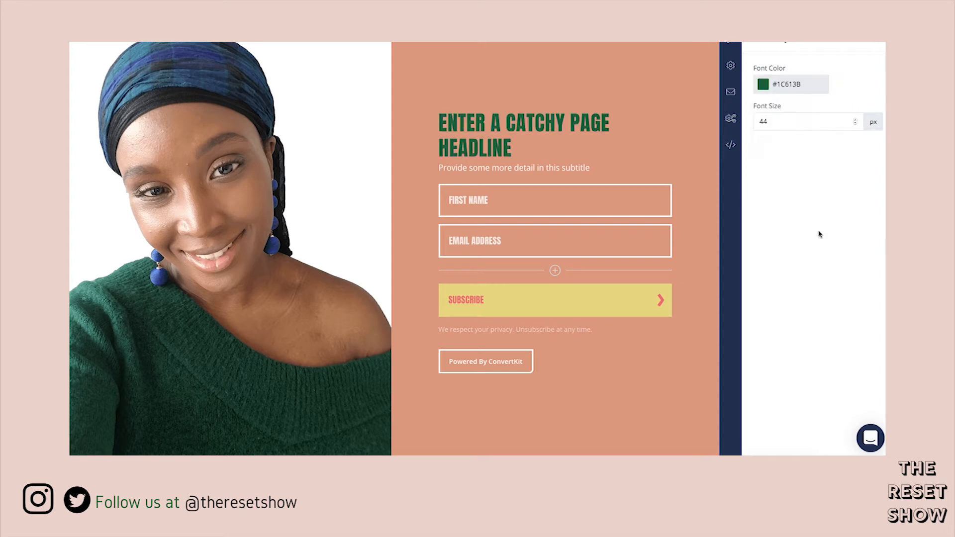
Step: Change the headline to "WELCOME TO THE RESRET FAMILY!" and the subtitle to "Join today for your free Goals worksheet!"
click(500, 145)
drag(512, 150, 436, 121)
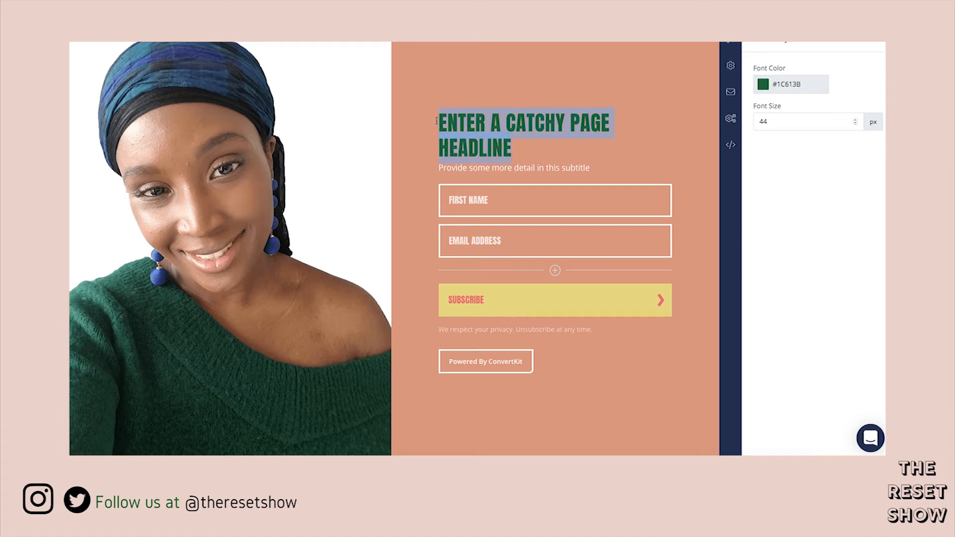
text(WE)
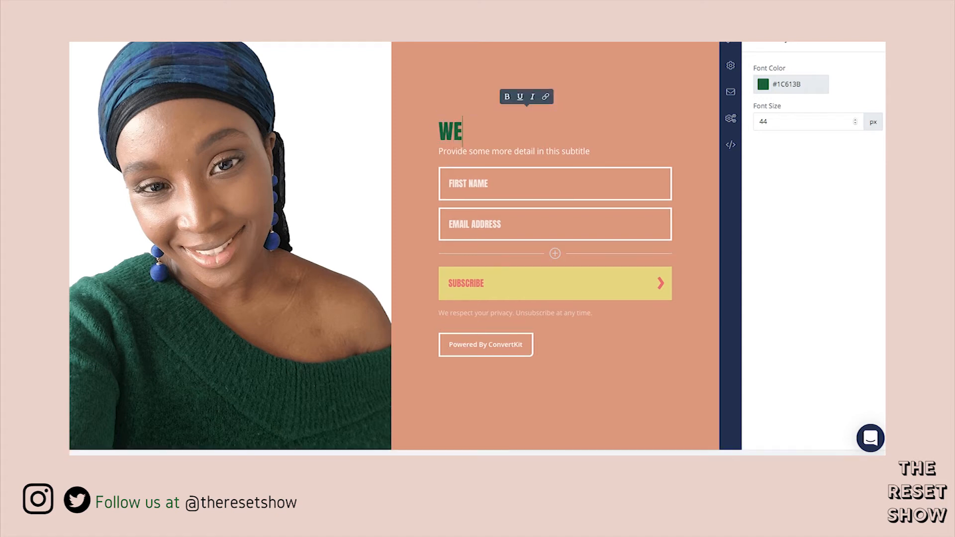
text(LCOME TO THE RESRET FAMILY!)
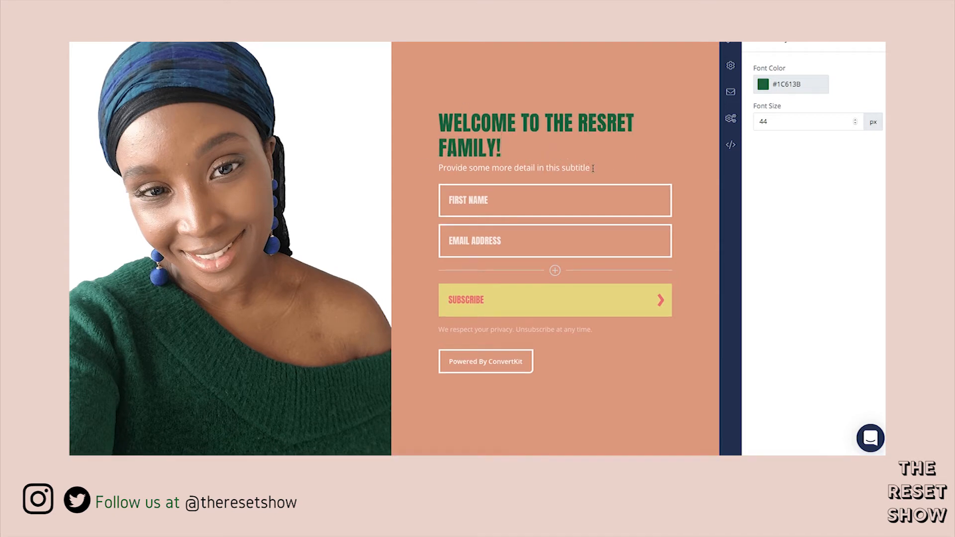
drag(593, 168, 437, 168)
text(Join today for your free Goals worksheet!)
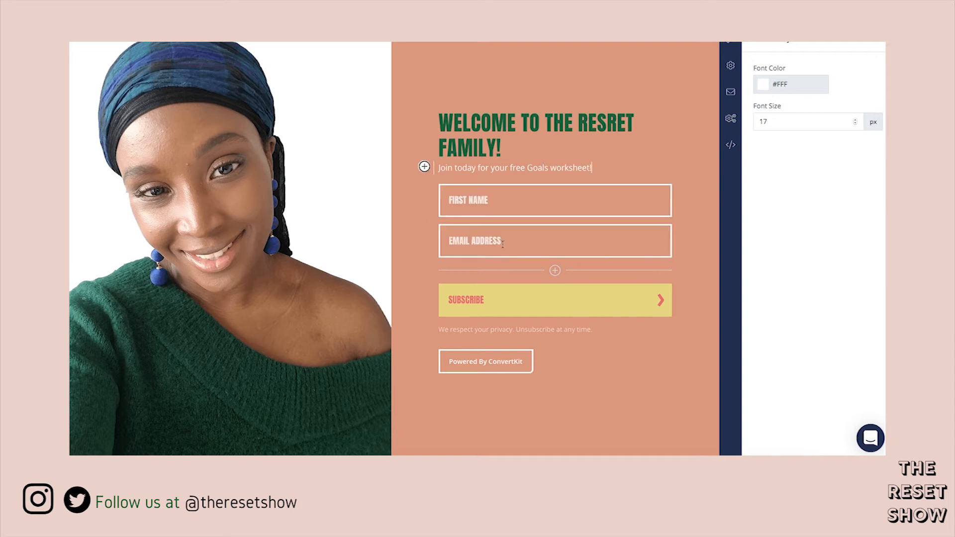
Step: Set the border color of the First Name and Email Address fields to #000000
click(603, 204)
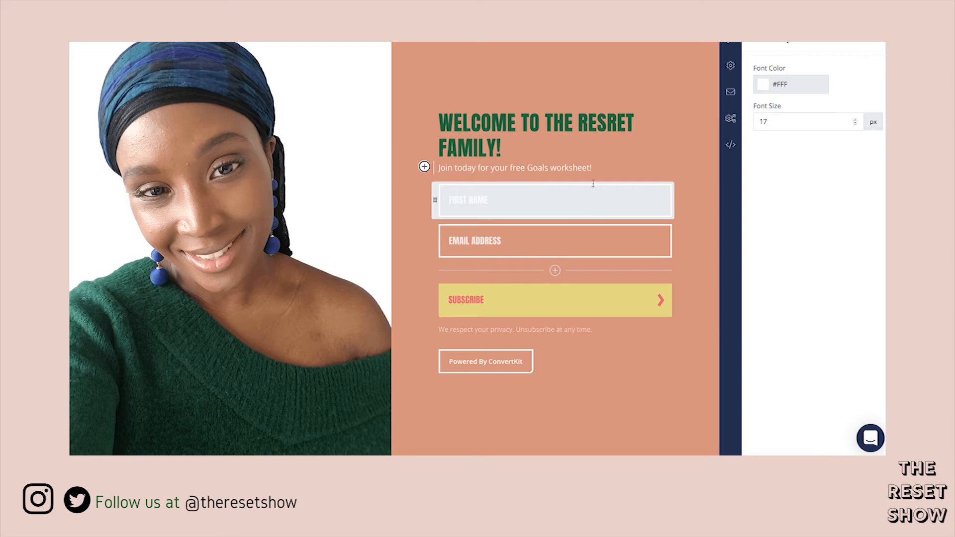
click(648, 202)
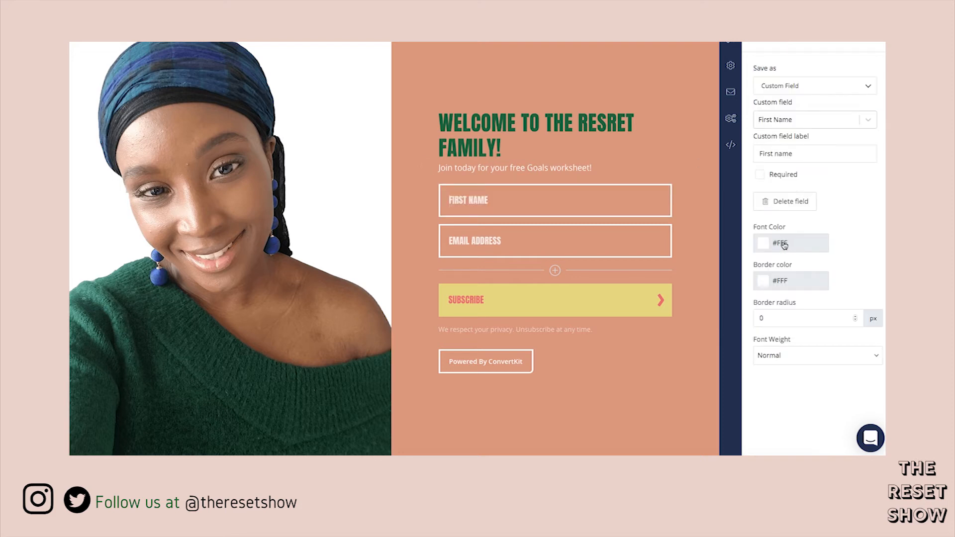
click(784, 283)
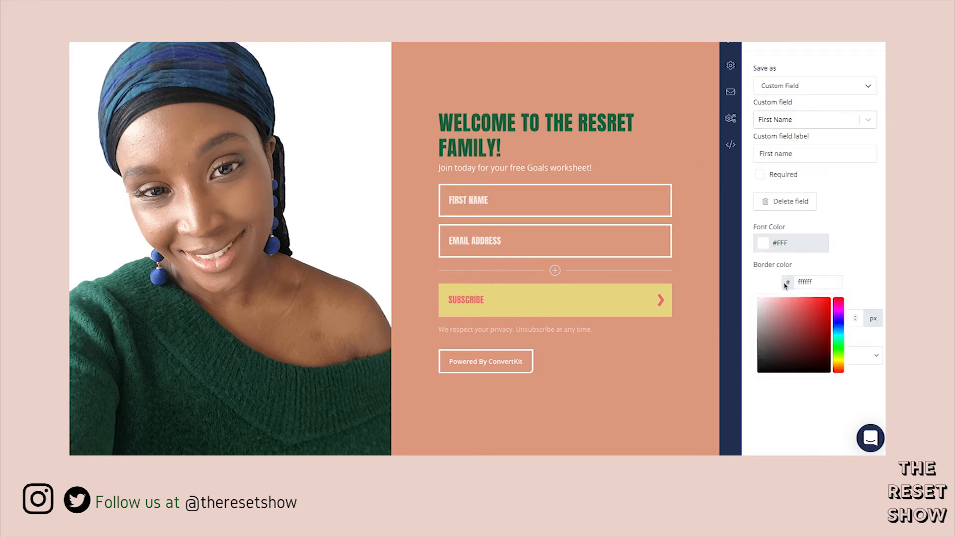
click(779, 283)
text(00)
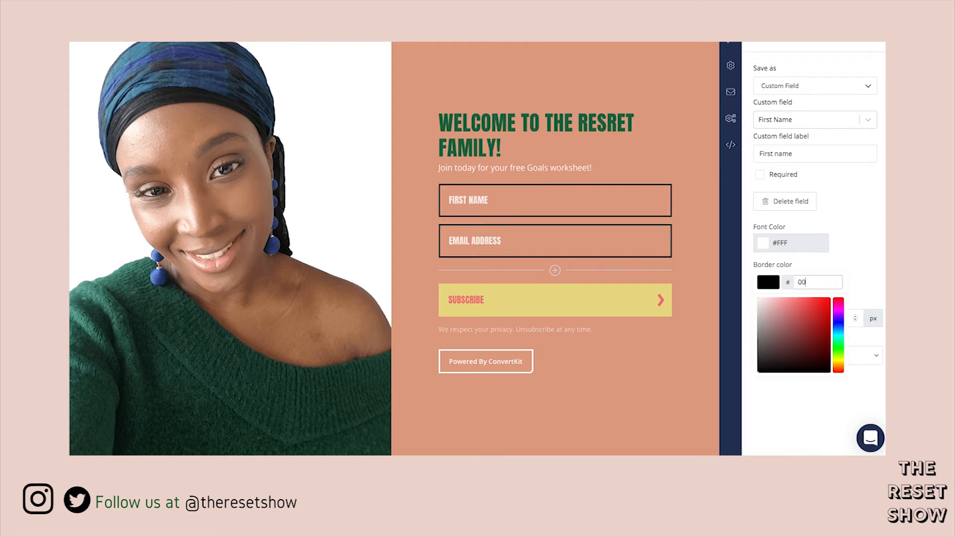
text(0000)
click(874, 281)
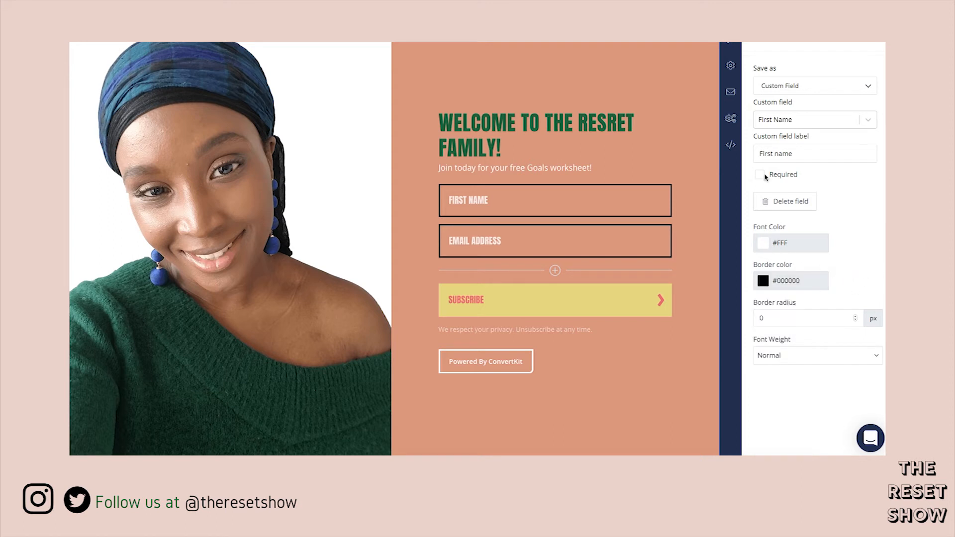
Step: Set the Subscribe button's background color to #EAD1CA and its font color to #1C613B
click(472, 302)
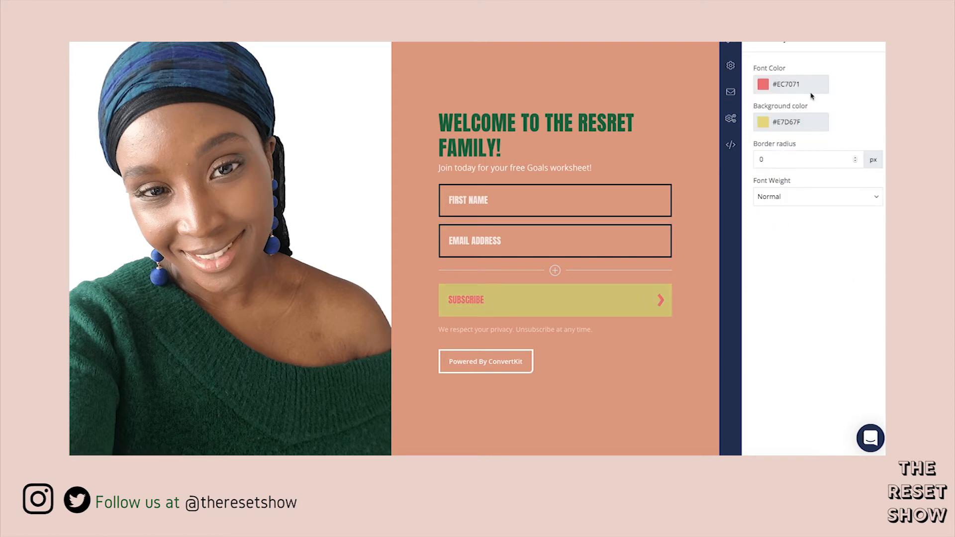
click(794, 123)
text(ead0ca)
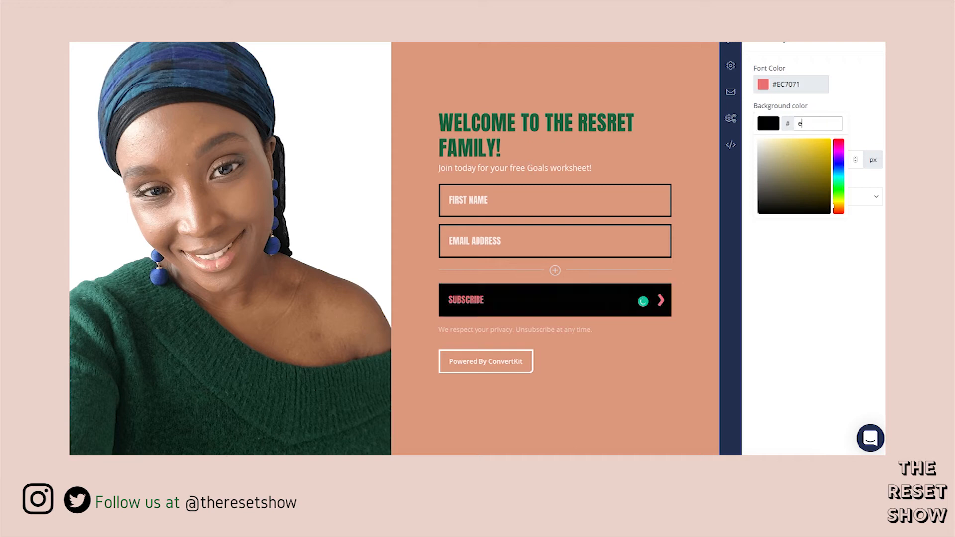
click(797, 86)
drag(822, 85, 762, 76)
text(0001c613b)
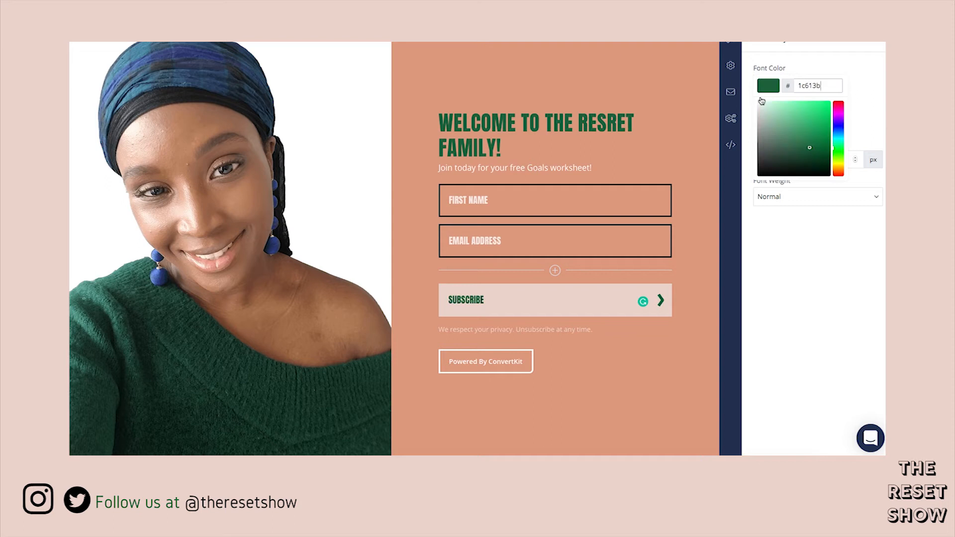
Step: Change the Subscribe button's text to "JOIN & TAKE ME TO MY FREE GOALS WORKSHEET"
click(487, 301)
double_click(487, 301)
text(JOIN & DOWNLOAD)
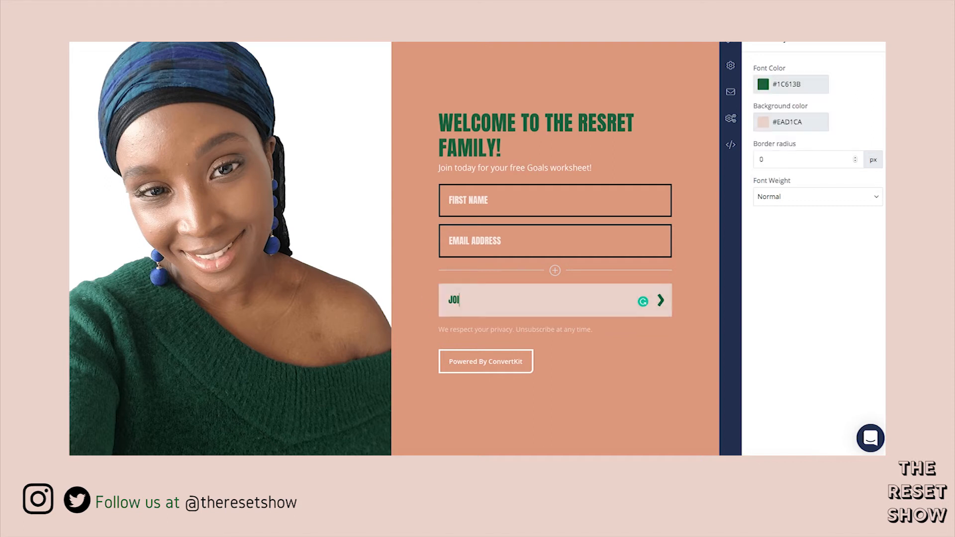
key(BackSpace)
key(BackSpace)
key(BackSpace)
key(BackSpace)
key(BackSpace)
key(BackSpace)
key(BackSpace)
key(BackSpace)
text(TAKE ME TO MY FREE GOALS WORKSHEET)
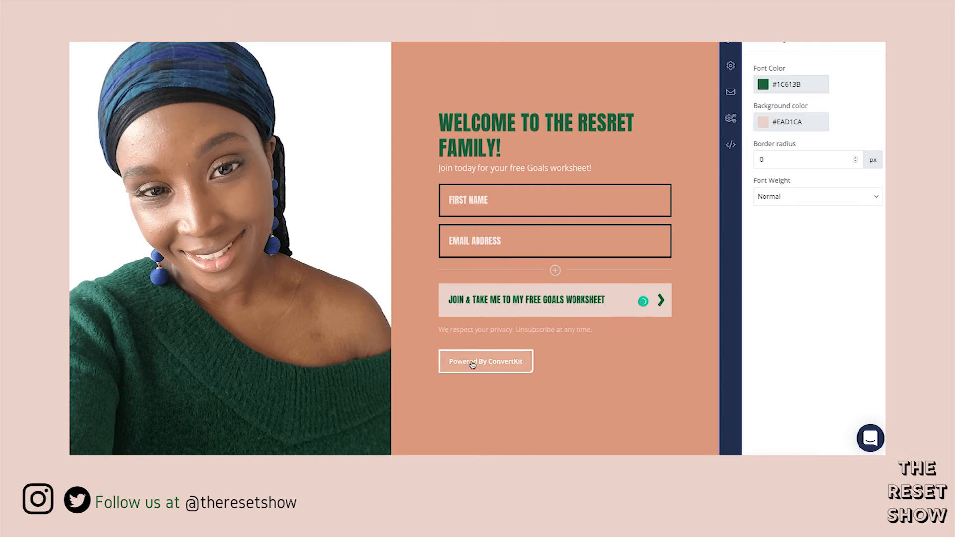
Step: Turn off the Powered By ConvertKit link and correct the headline to "WELCOME TO THE RESET FAMILY!"
click(490, 361)
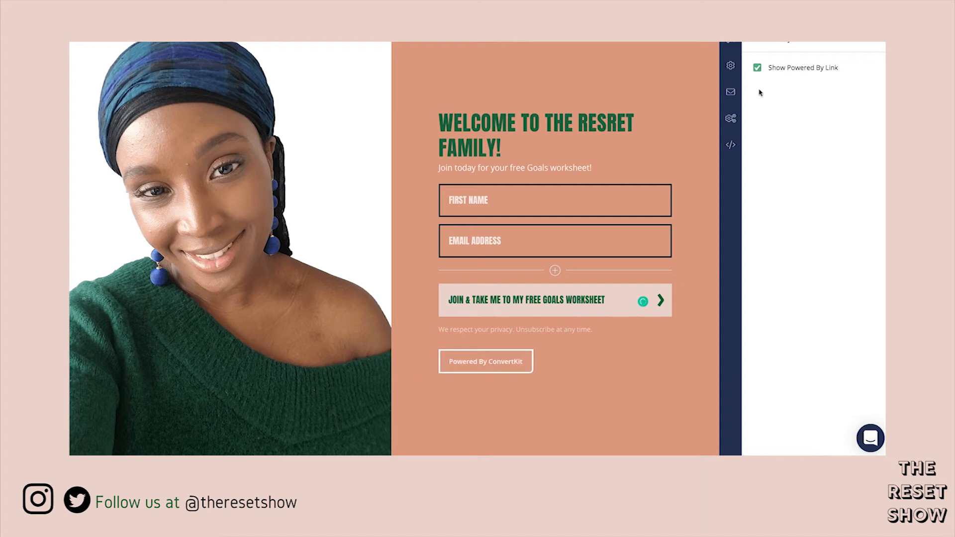
click(757, 70)
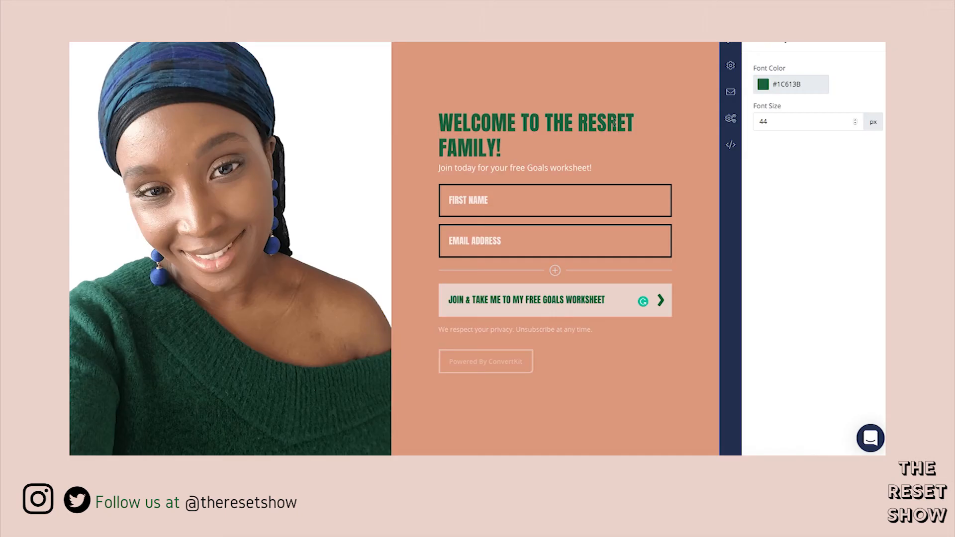
key(BackSpace)
click(732, 44)
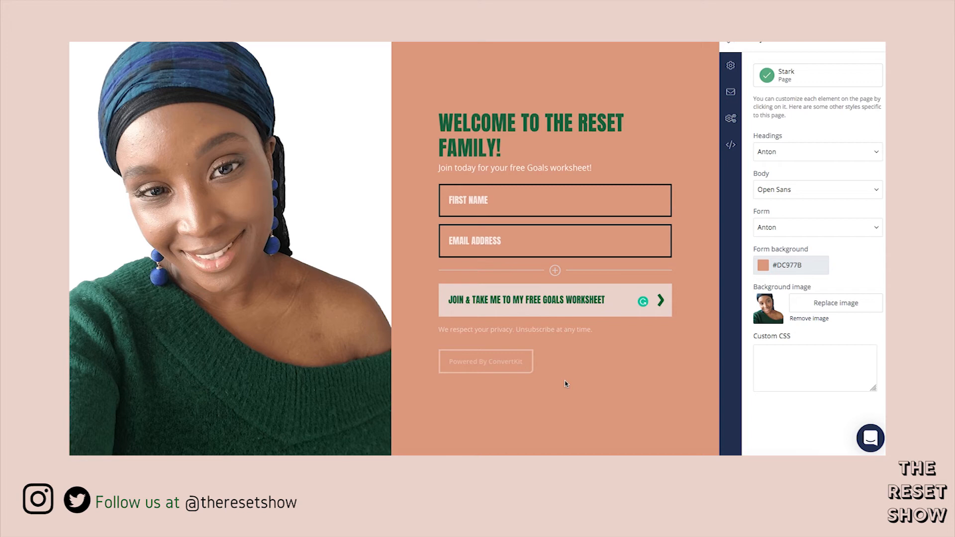
click(787, 353)
Step: Enable auto-confirm for new subscribers in the incentive email settings and offer DSC07510.JPG as the download after confirmation
click(731, 93)
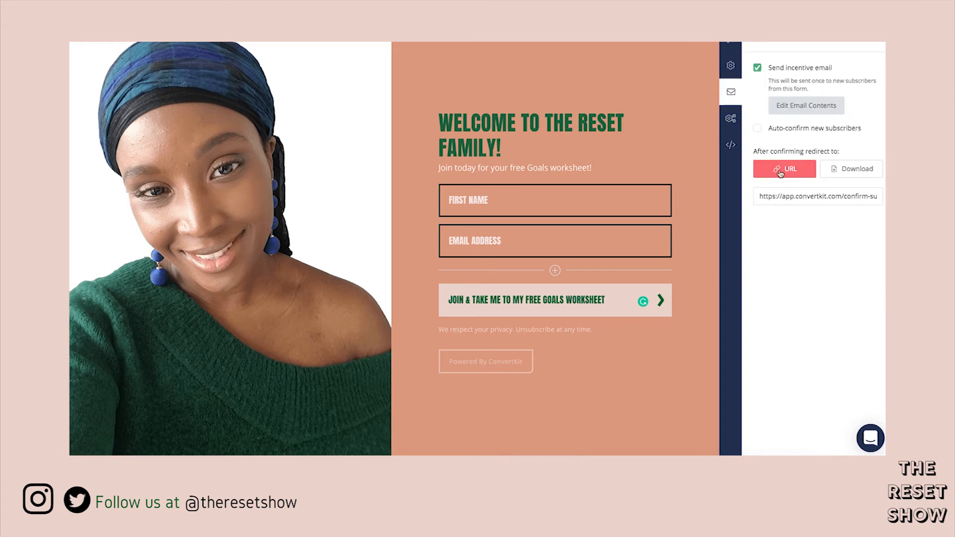
click(757, 128)
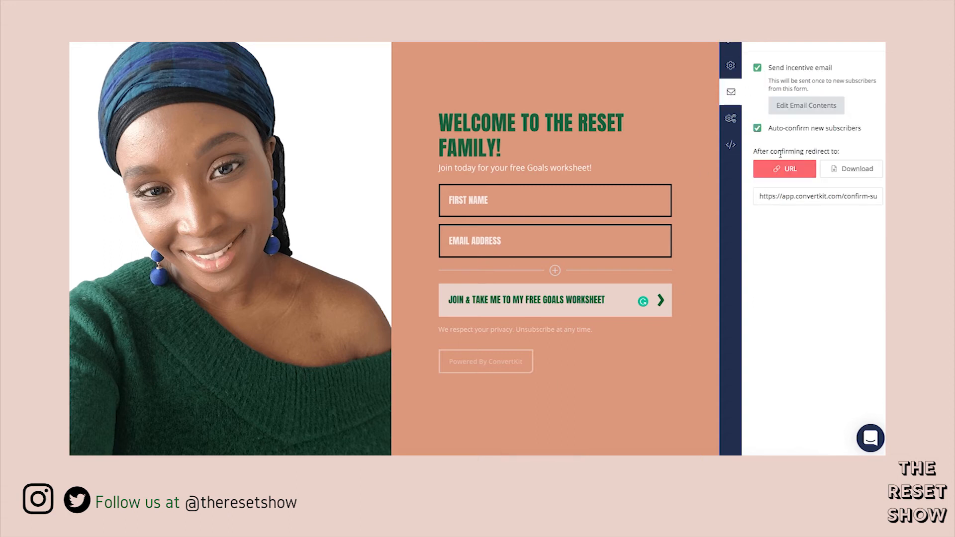
click(852, 172)
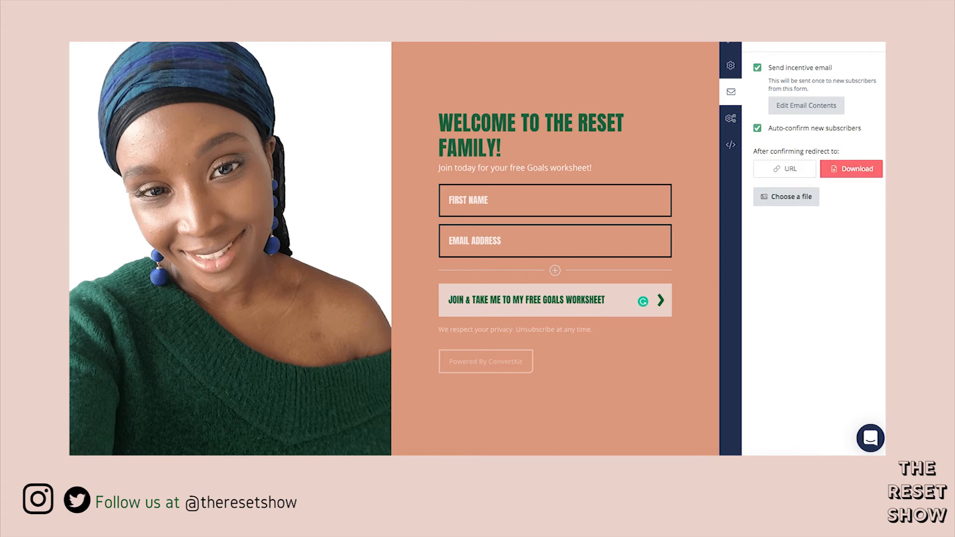
click(566, 198)
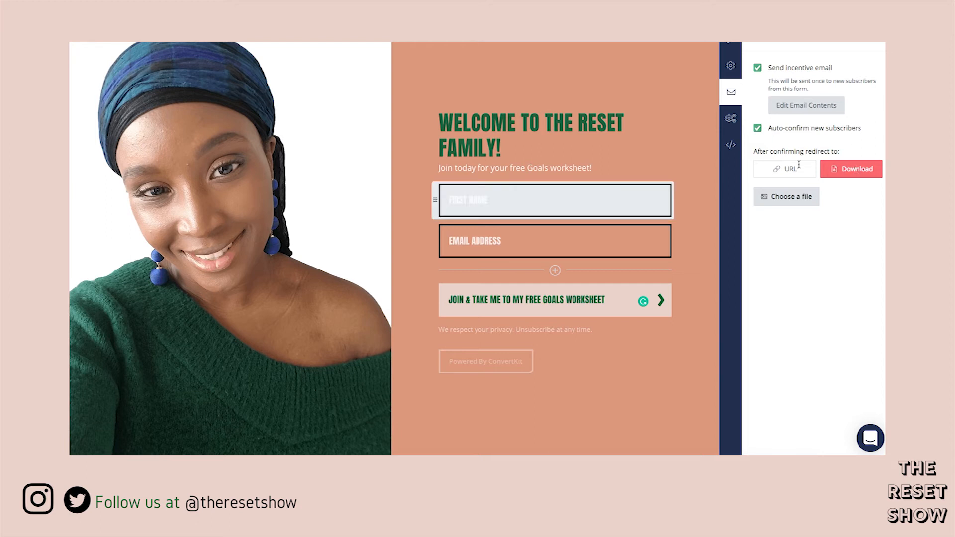
click(779, 200)
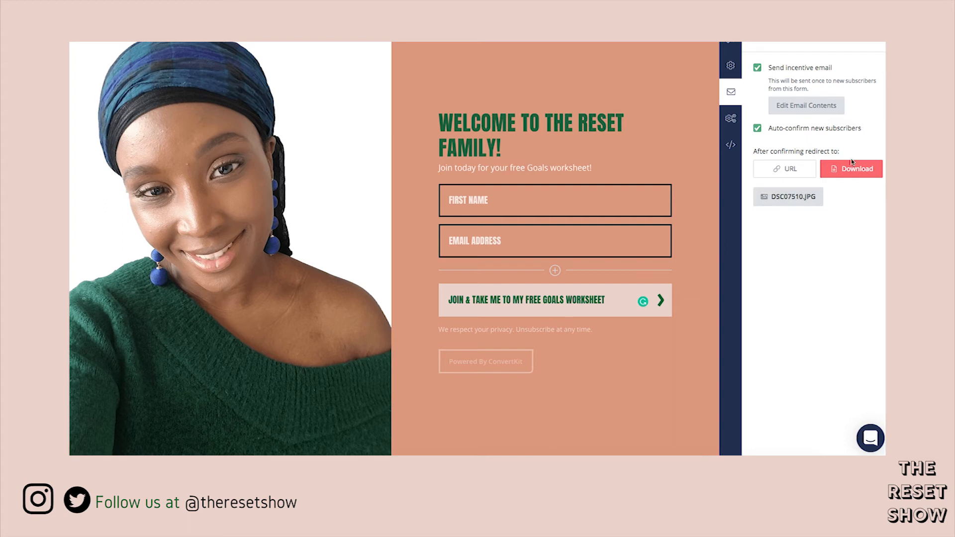
Step: Enable sending subscribers to the thank you page in the advanced form settings
click(731, 120)
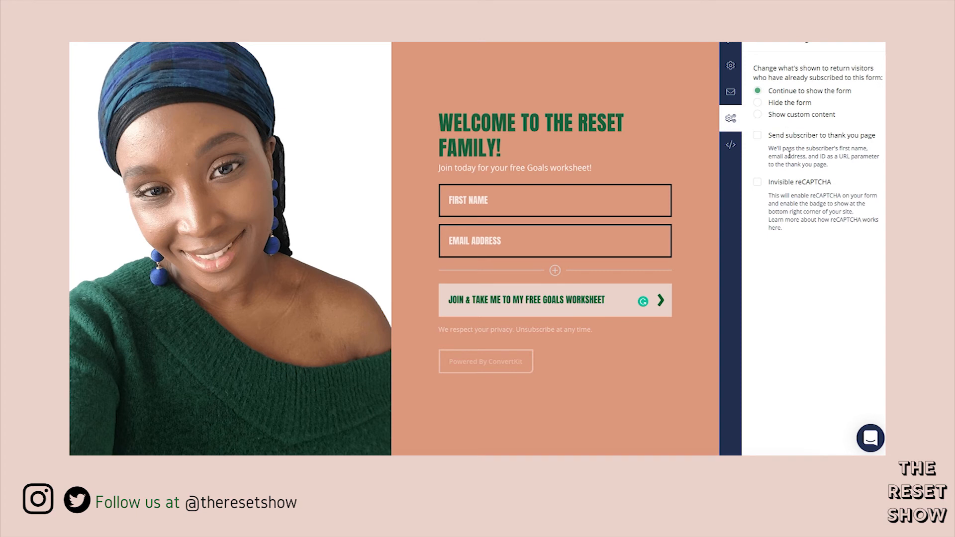
click(757, 134)
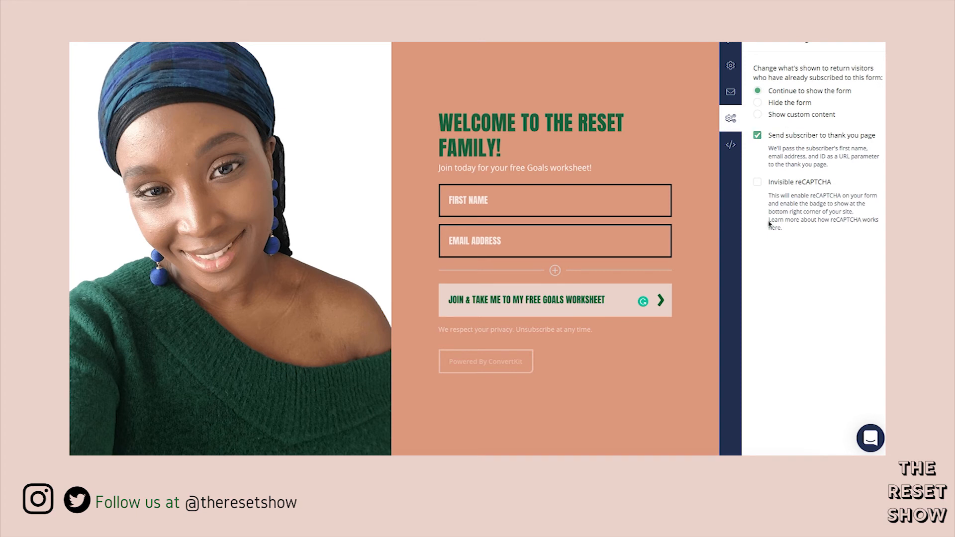
Step: Enter "The Reset Show" as the page's SEO meta title
click(731, 146)
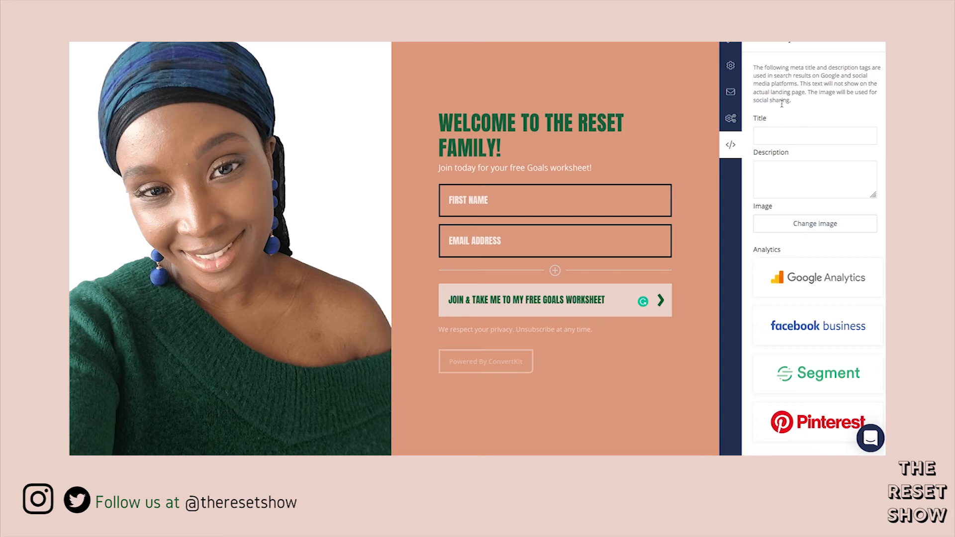
click(776, 139)
text(The rese)
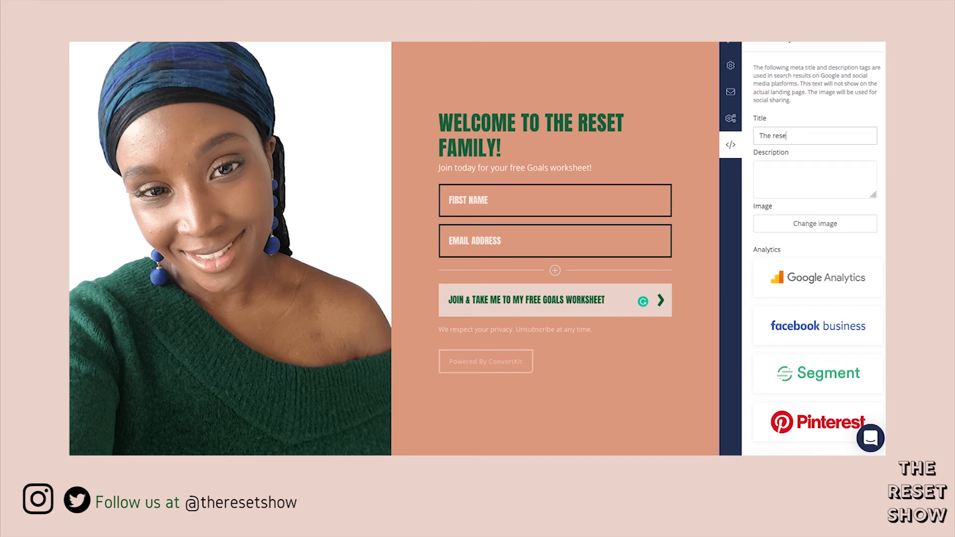
key(BackSpace)
key(BackSpace)
key(BackSpace)
key(BackSpace)
text(Reset Show)
Step: Enter the meta description "Welcome to the reset show, your destination for everything to keep your mindset fresh and focused."
click(760, 170)
text(Welc)
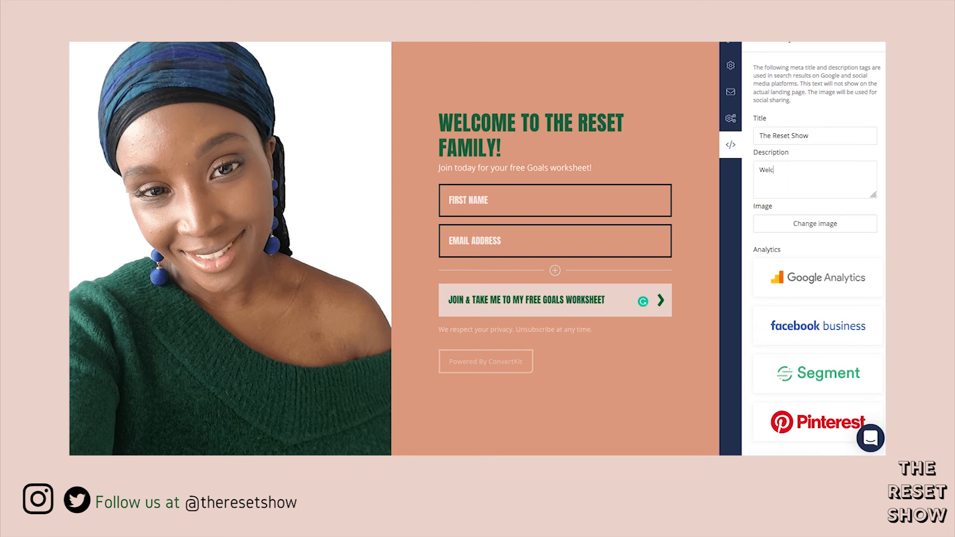
text(ome to the reset show, your destination for all)
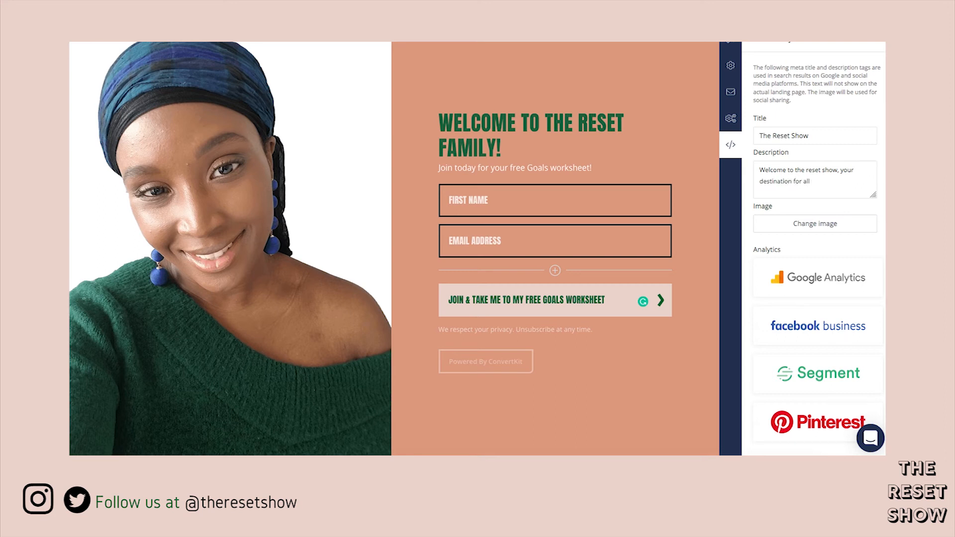
key(BackSpace)
key(BackSpace)
key(BackSpace)
text(everything to keep your mid)
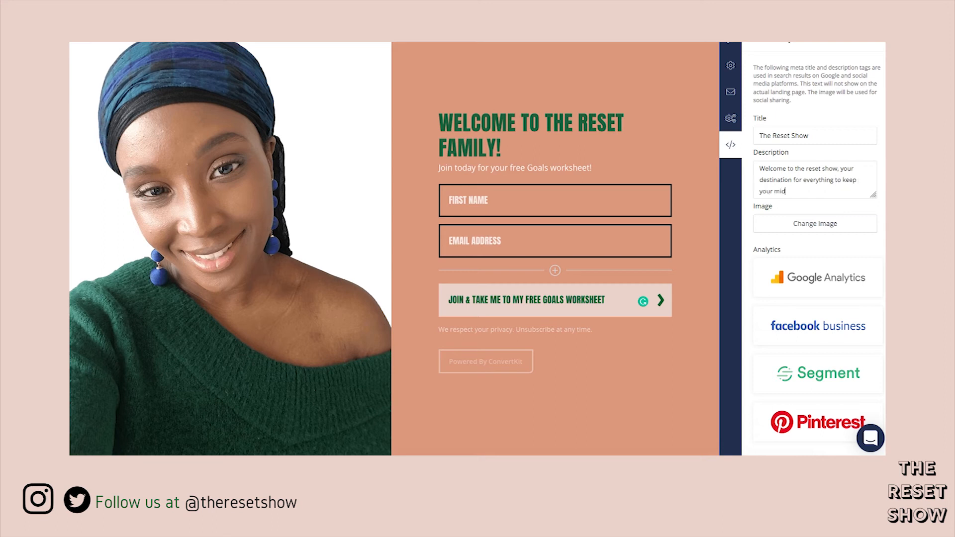
key(BackSpace)
text(ndset )
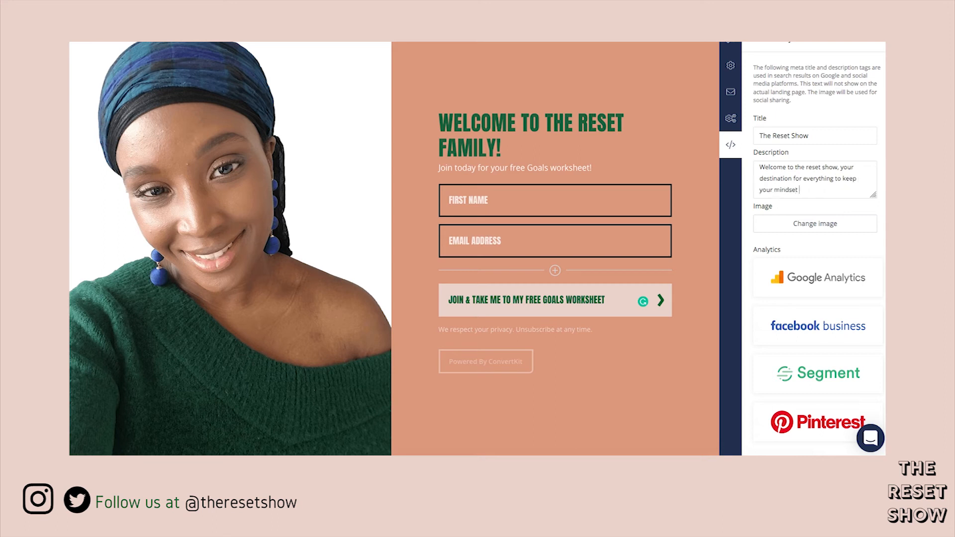
text(fresh and focused.)
Step: Add a new line to the meta description reading "Motivation | Personal Finance | Career | Entrepreneurship"
key(Return)
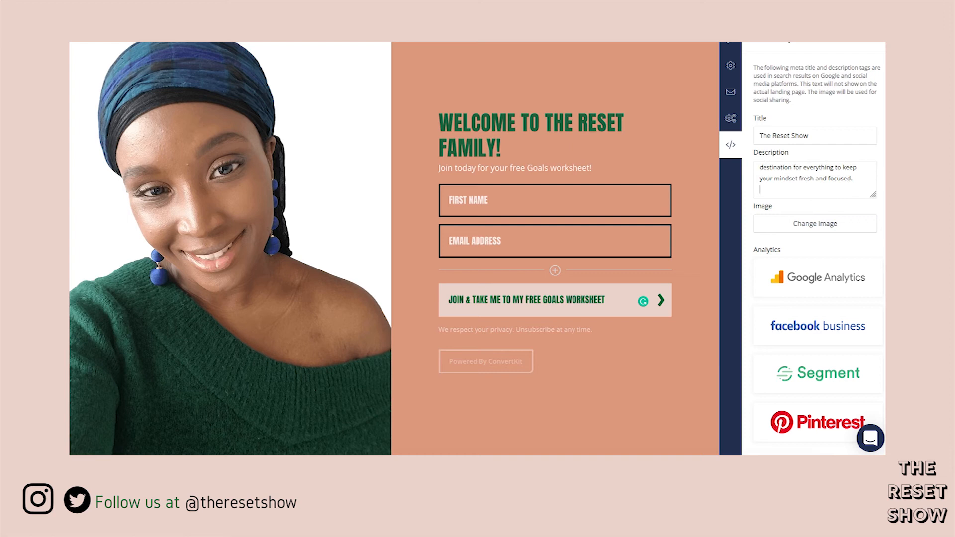
text(Motivation | Personal Finance | Career)
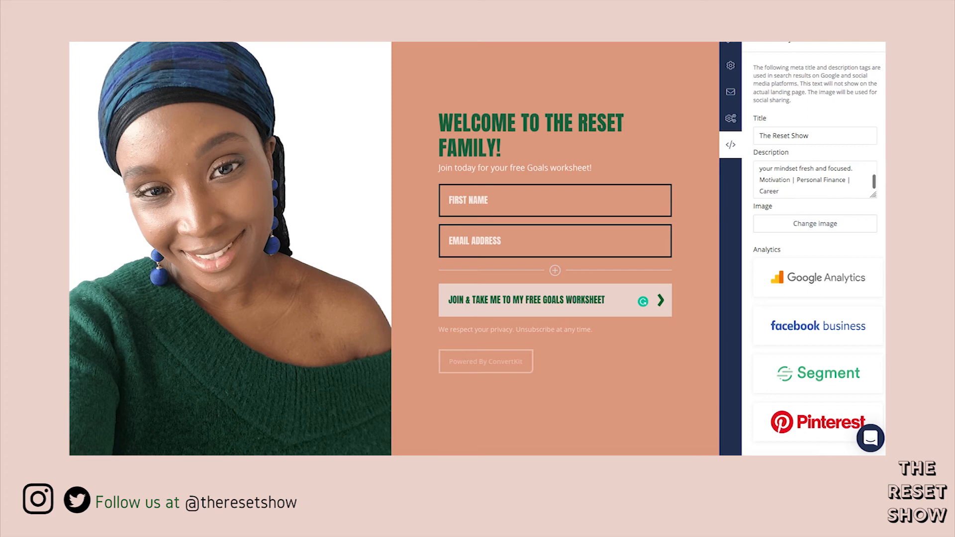
text( | e)
key(BackSpace)
text(| Entrepreneurship)
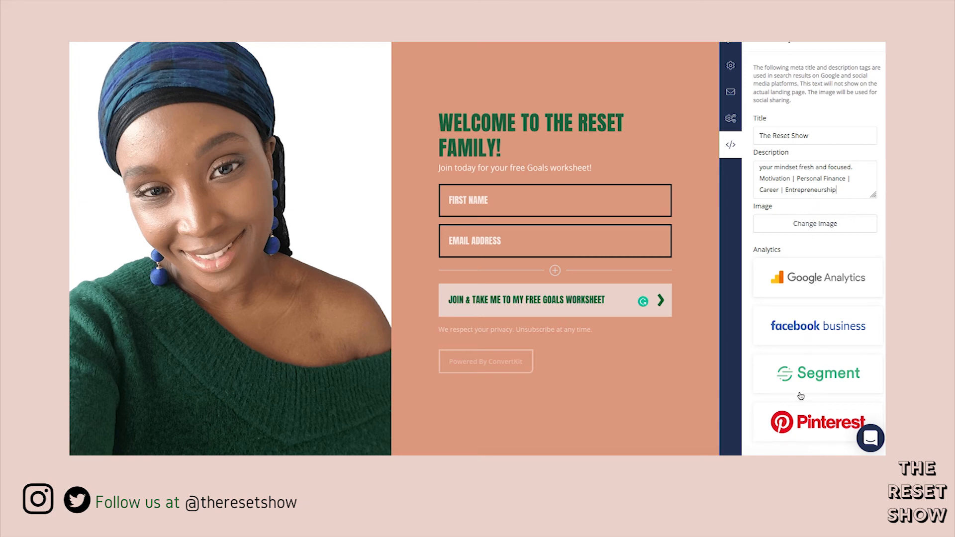
scroll(801, 171, up, 2)
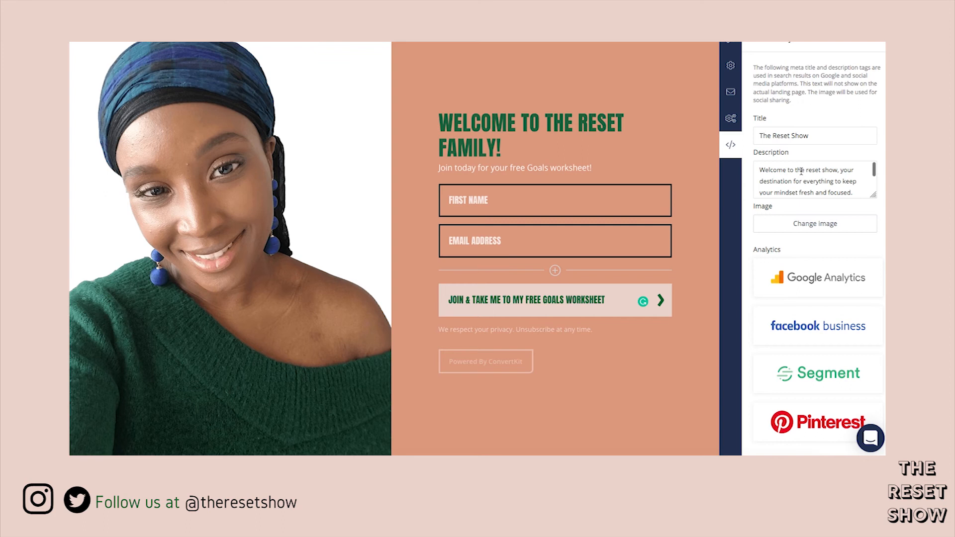
Step: Review the custom domain choices and page URL field in the page settings, and return to the page styles
scroll(834, 101, up, 2)
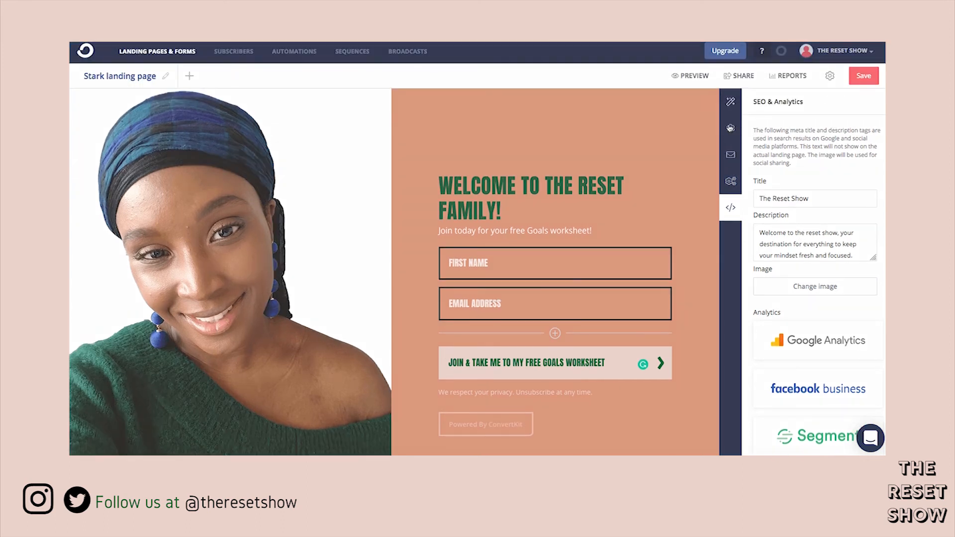
click(731, 129)
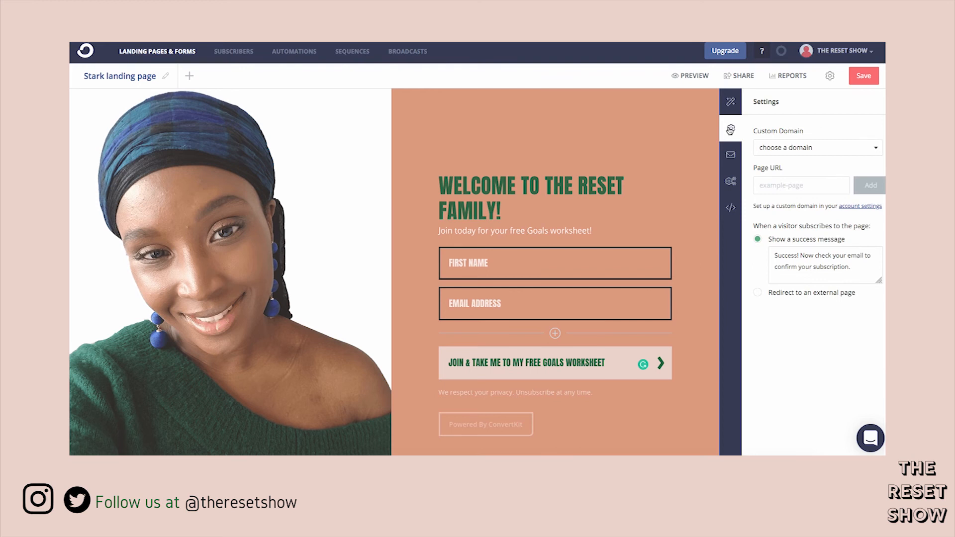
click(869, 150)
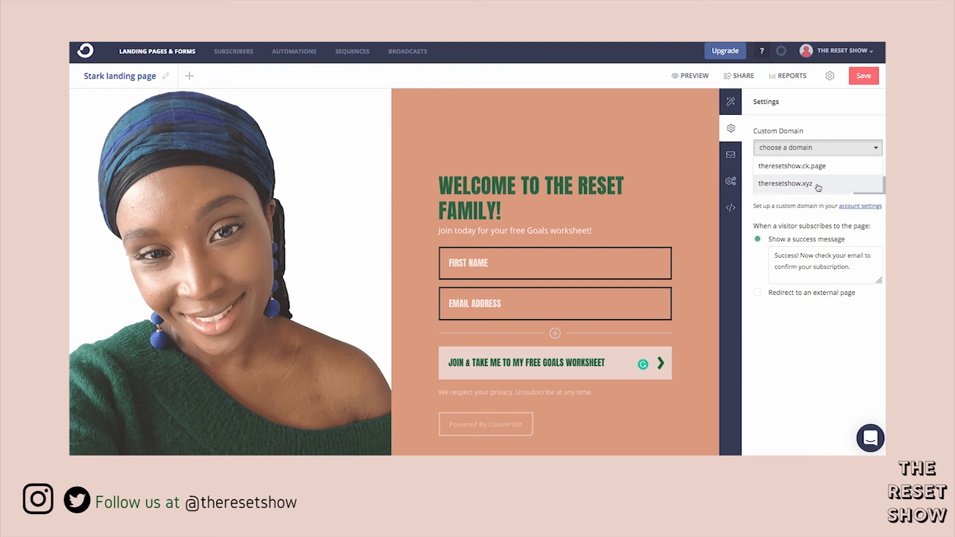
click(824, 124)
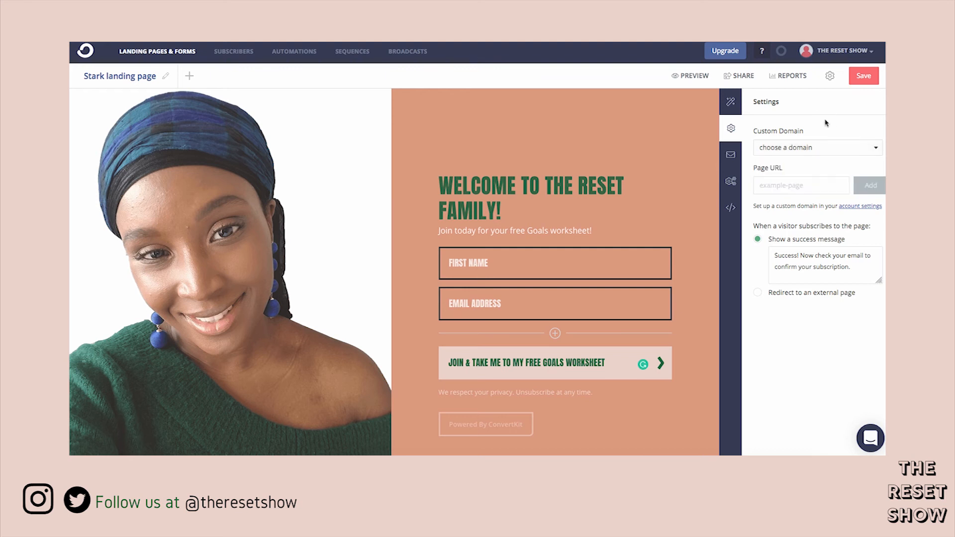
click(792, 188)
click(730, 103)
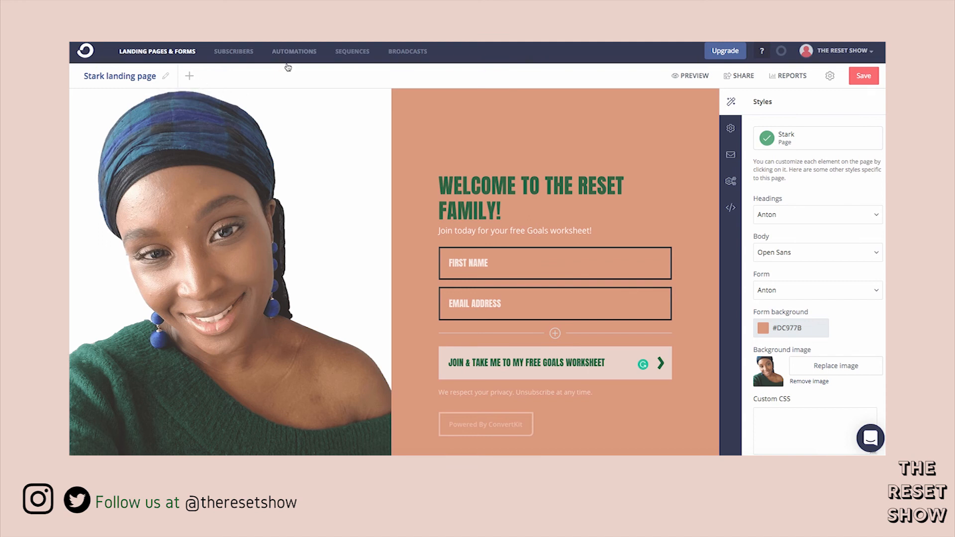
Step: Open the Custom Domains section of the account settings
click(730, 129)
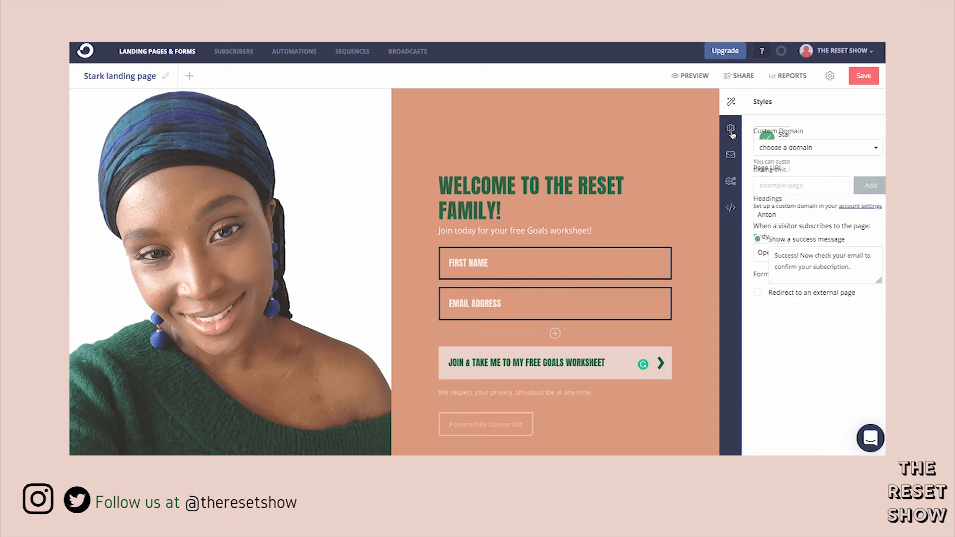
click(870, 53)
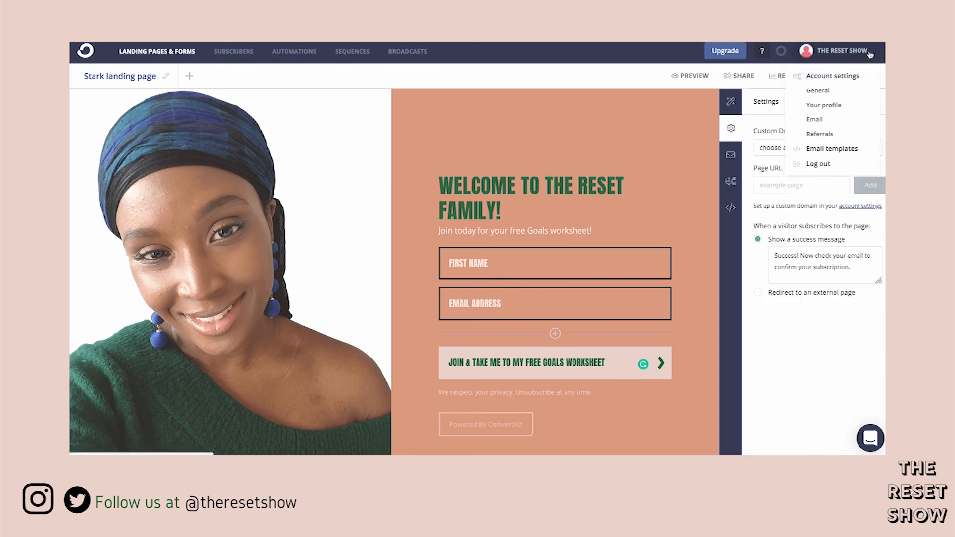
click(816, 90)
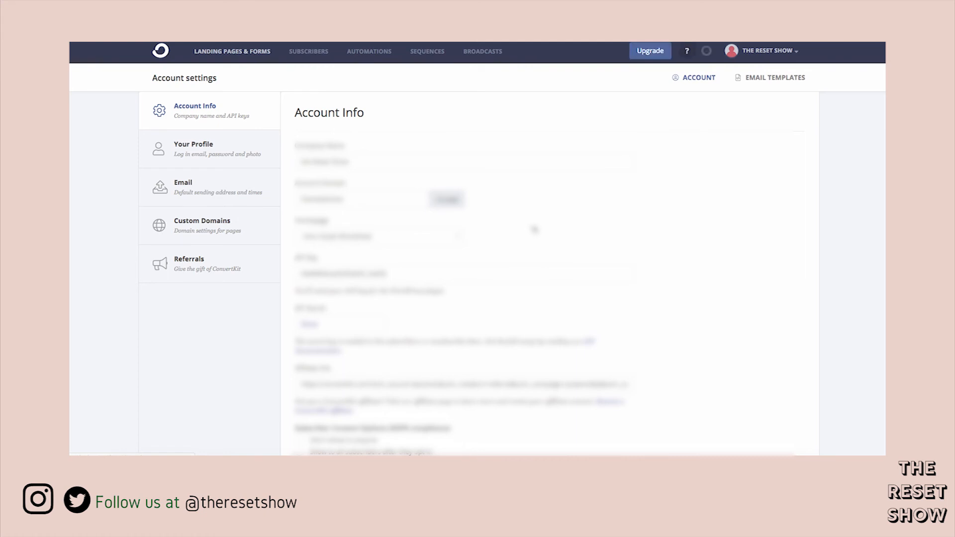
click(201, 223)
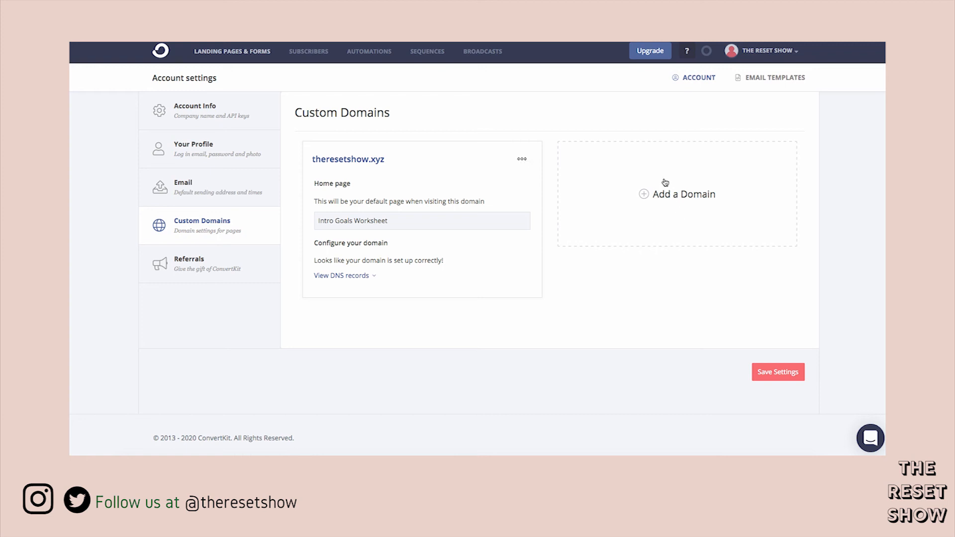
Step: Review the fields for adding a custom domain and the landing pages offered as its homepage, and cancel without adding one
click(681, 184)
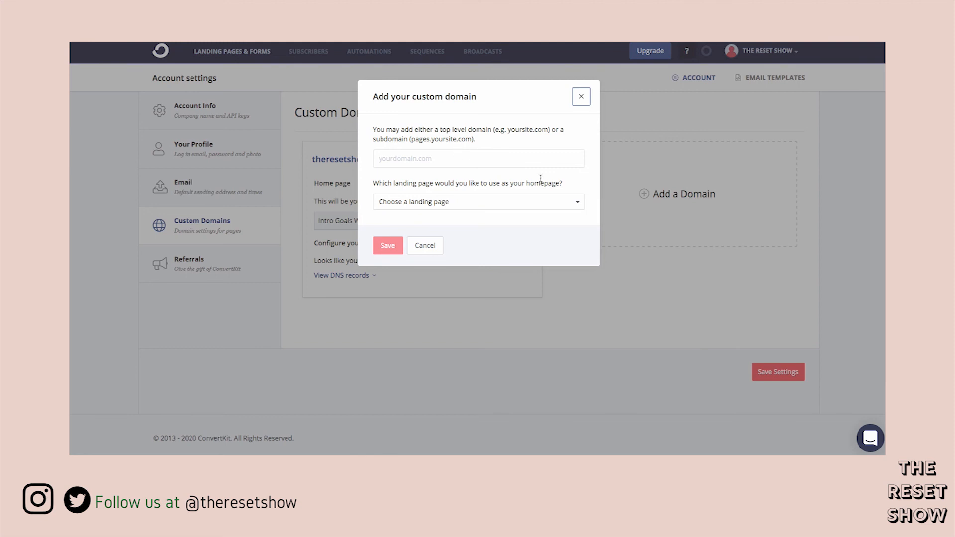
click(577, 205)
click(577, 205)
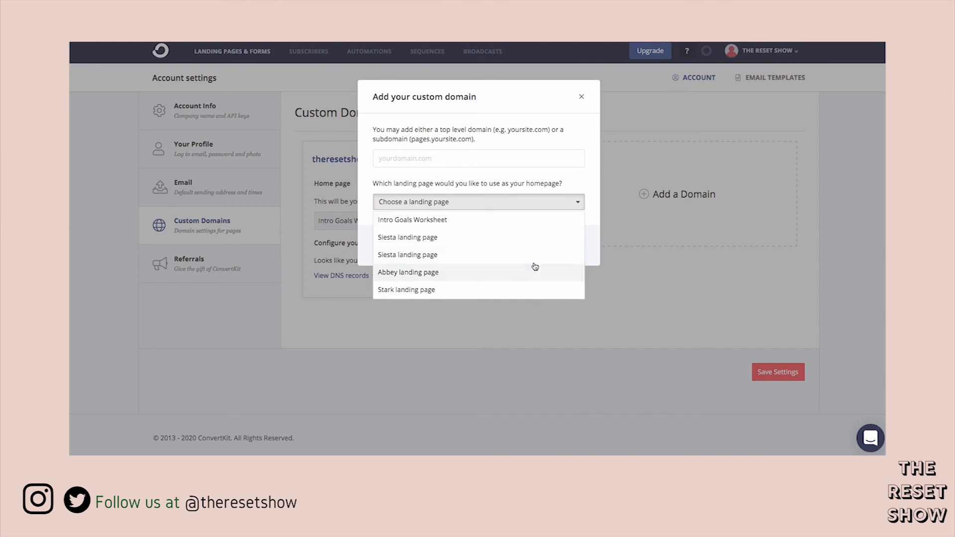
click(584, 177)
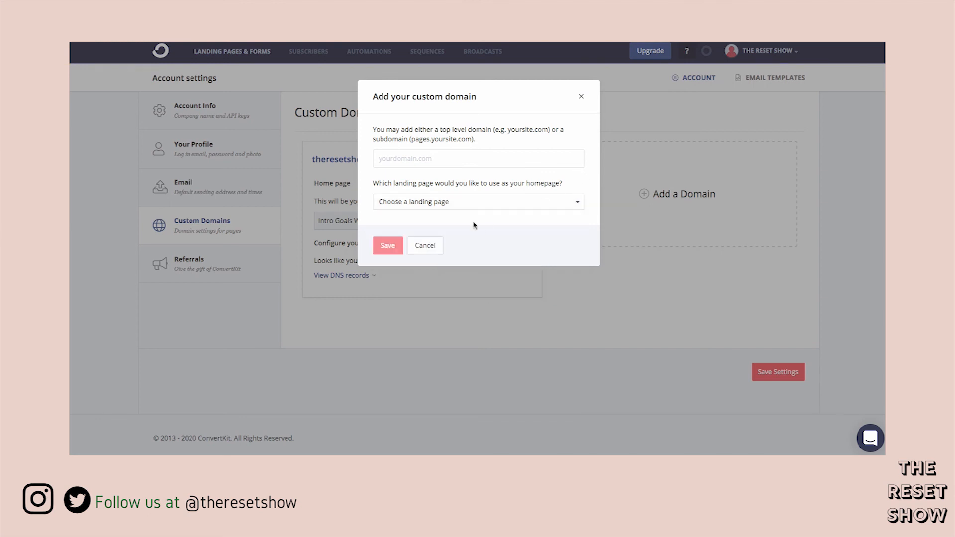
click(425, 245)
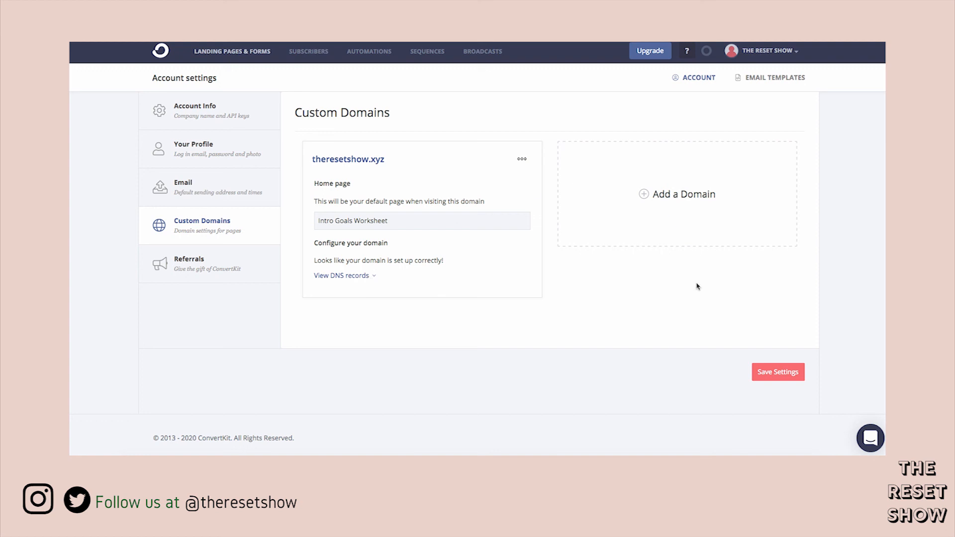
Step: Save the custom domain settings and reopen the Stark landing page for editing from the landing pages list
click(779, 376)
click(229, 53)
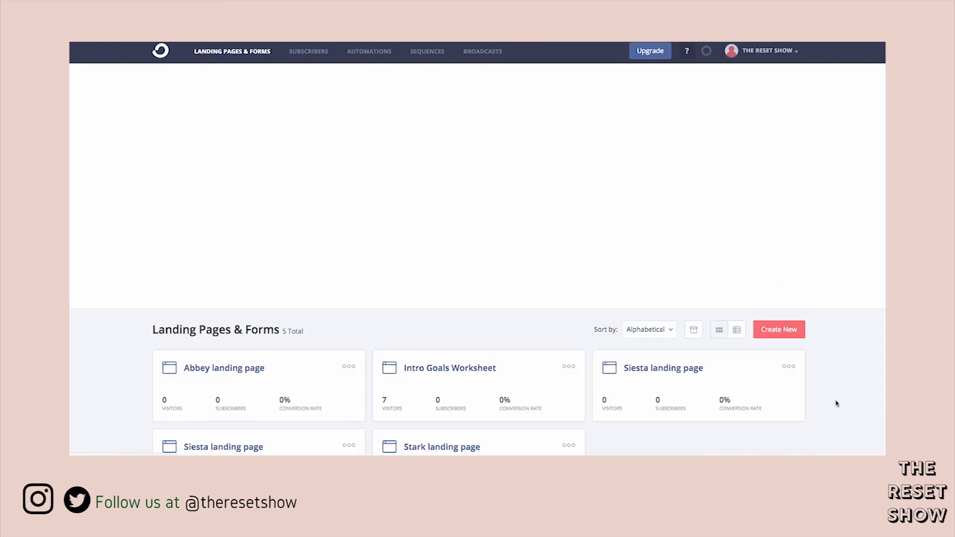
scroll(837, 404, down, 1)
scroll(837, 404, down, 2)
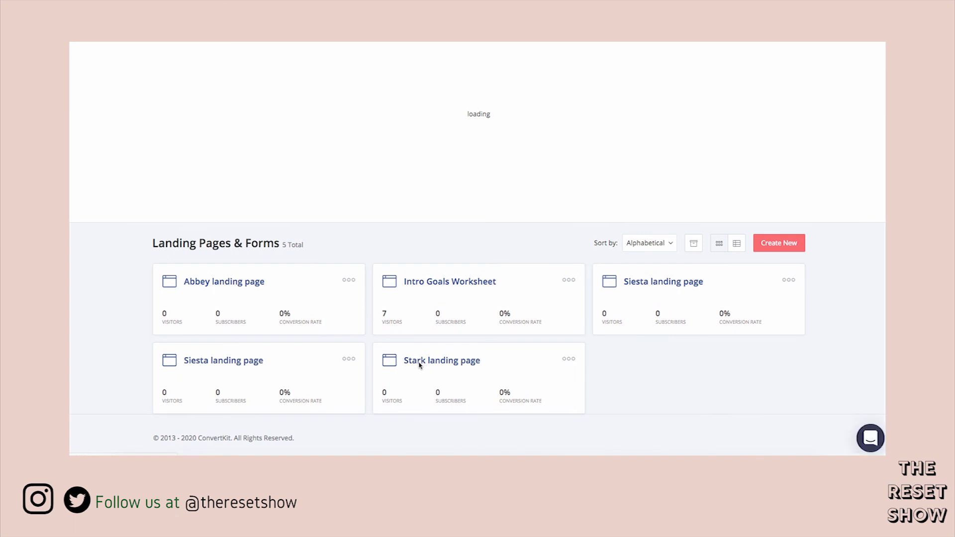
click(568, 360)
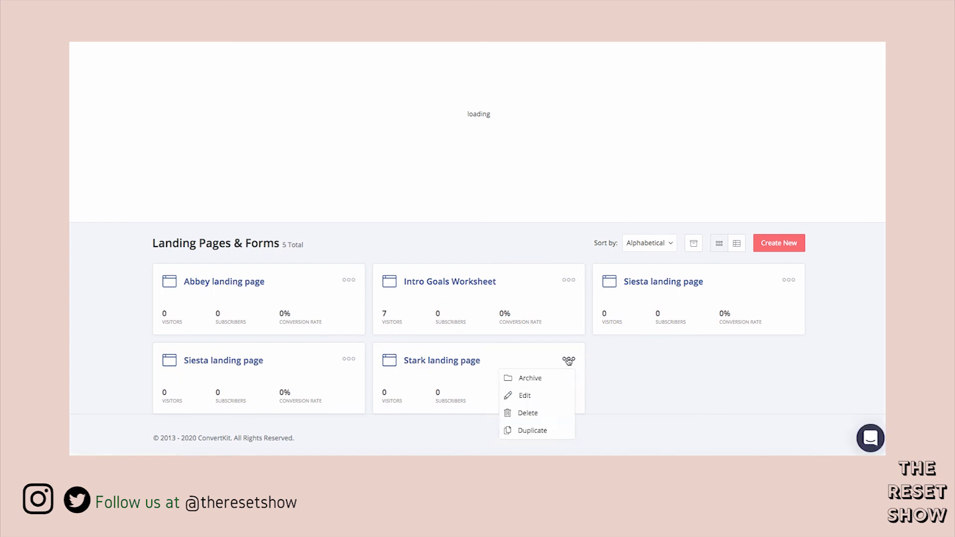
click(522, 397)
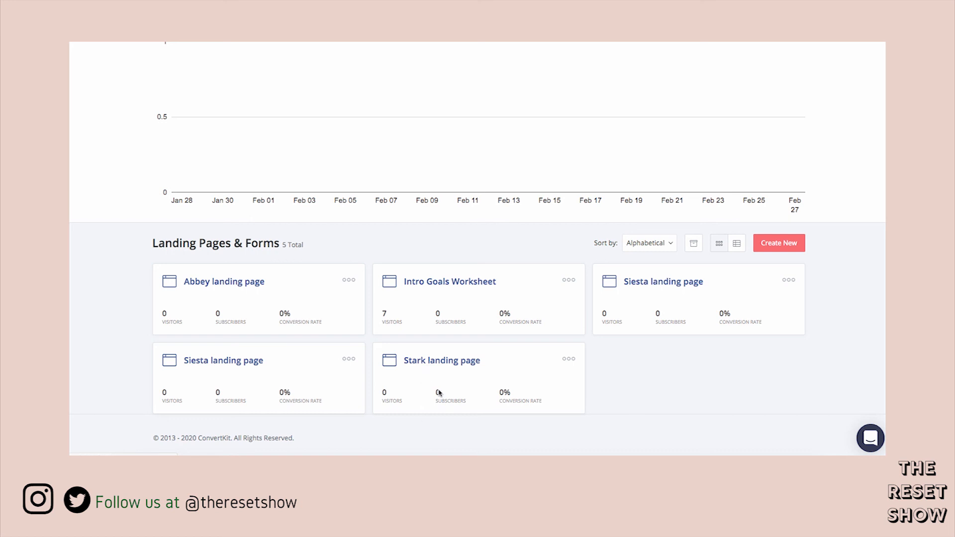
scroll(708, 360, up, 2)
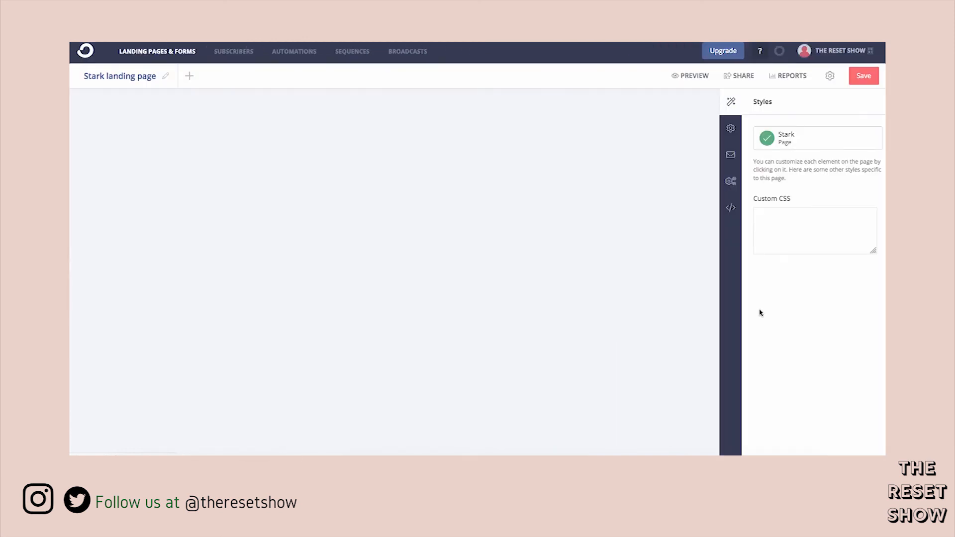
scroll(700, 420, down, 2)
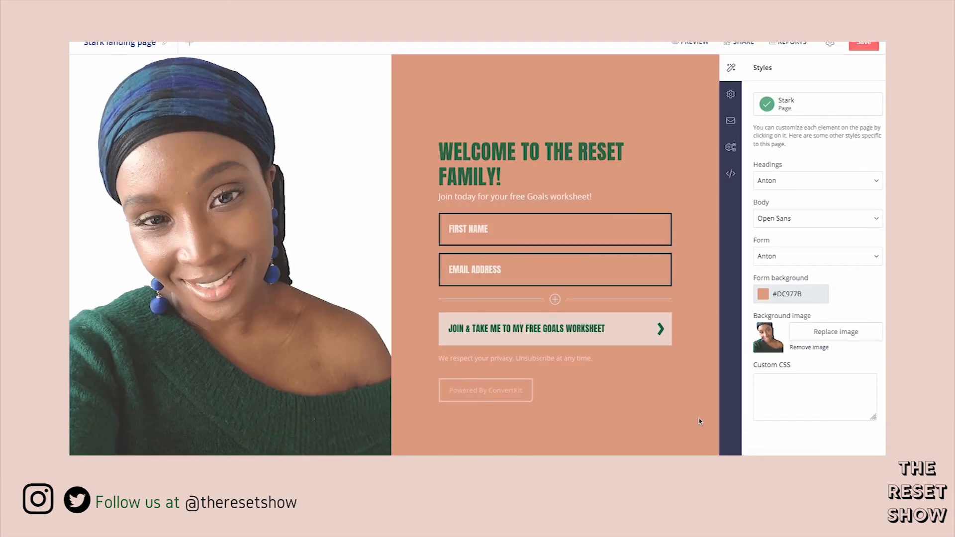
scroll(700, 421, up, 1)
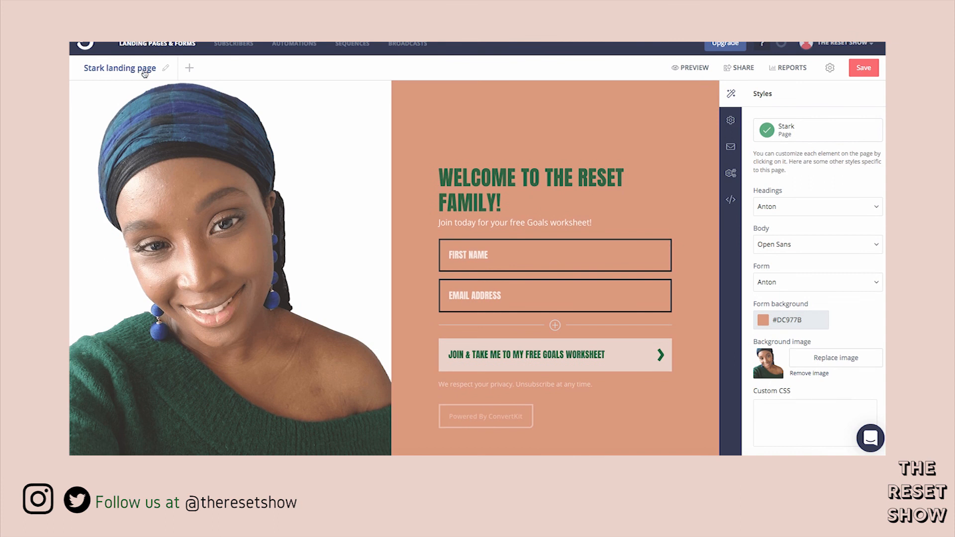
Step: Rename the landing page "Test Landing Page" and save it
double_click(115, 71)
click(166, 71)
key(ctrl+a)
text(Tese)
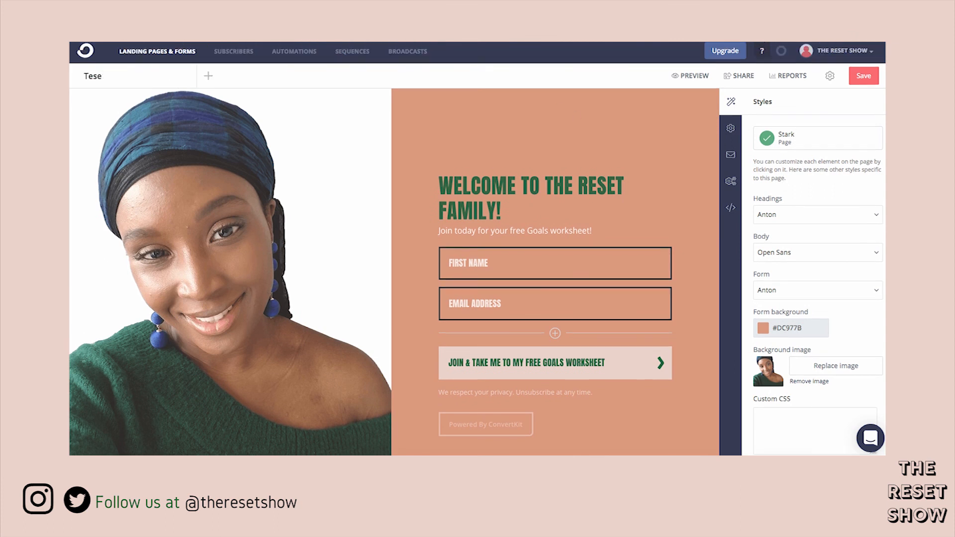
key(BackSpace)
text(t Landing Page)
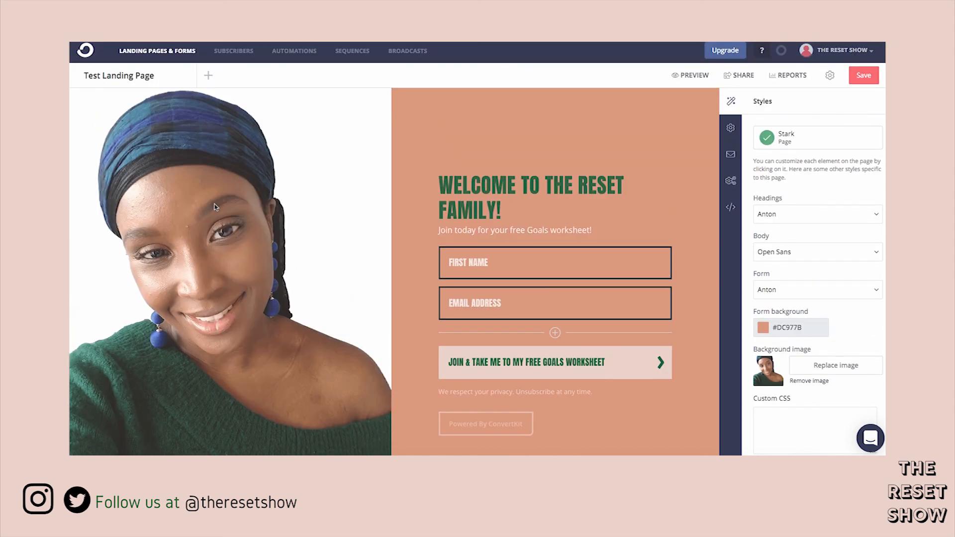
click(862, 74)
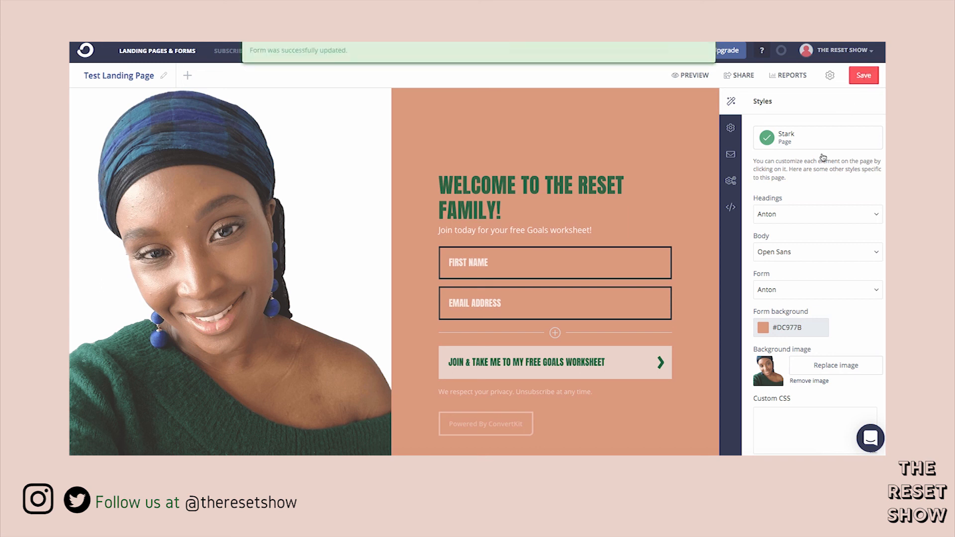
Step: Open the landing page's settings with the custom domain and page URL options
click(731, 129)
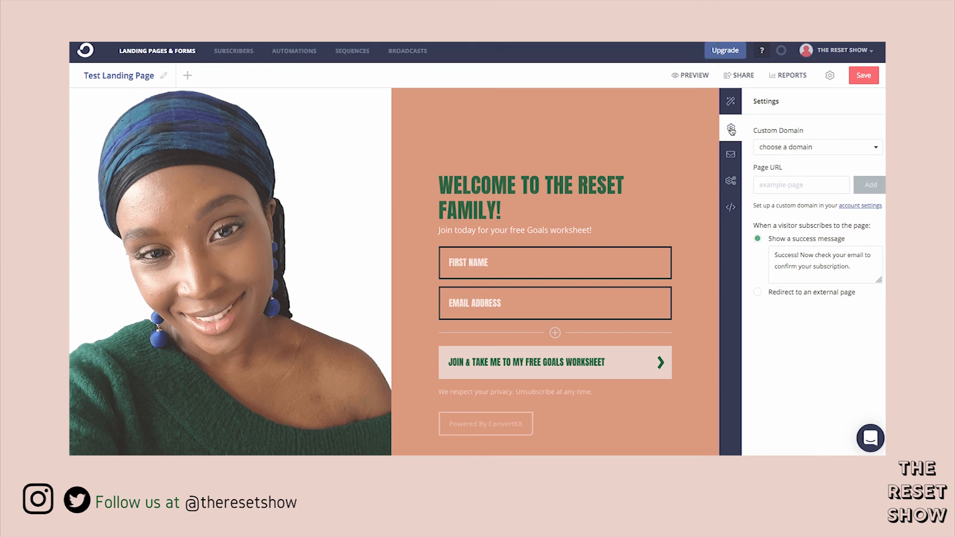